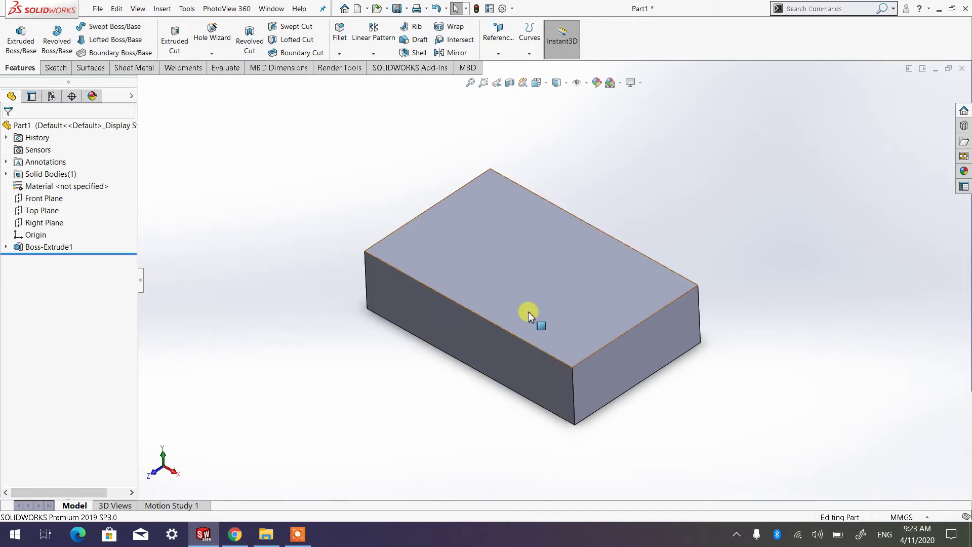
Orbit the block, open and cancel a Chamfer feature, then select the block's top face
{"action": "mouse_move", "coordinate": [527, 311]}
{"action": "middle_mouse_down"}
{"action": "mouse_move", "coordinate": [562, 245]}
{"action": "mouse_move", "coordinate": [585, 321]}
{"action": "mouse_move", "coordinate": [614, 314]}
{"action": "mouse_move", "coordinate": [509, 298]}
{"action": "mouse_move", "coordinate": [514, 275]}
{"action": "mouse_move", "coordinate": [521, 288]}
{"action": "mouse_move", "coordinate": [615, 336]}
{"action": "mouse_move", "coordinate": [597, 356]}
{"action": "mouse_move", "coordinate": [640, 329]}
{"action": "mouse_move", "coordinate": [598, 341]}
{"action": "mouse_move", "coordinate": [634, 348]}
{"action": "mouse_move", "coordinate": [590, 321]}
{"action": "mouse_move", "coordinate": [573, 349]}
{"action": "mouse_move", "coordinate": [596, 340]}
{"action": "mouse_move", "coordinate": [568, 343]}
{"action": "mouse_move", "coordinate": [601, 332]}
{"action": "mouse_move", "coordinate": [577, 350]}
{"action": "middle_mouse_up"}
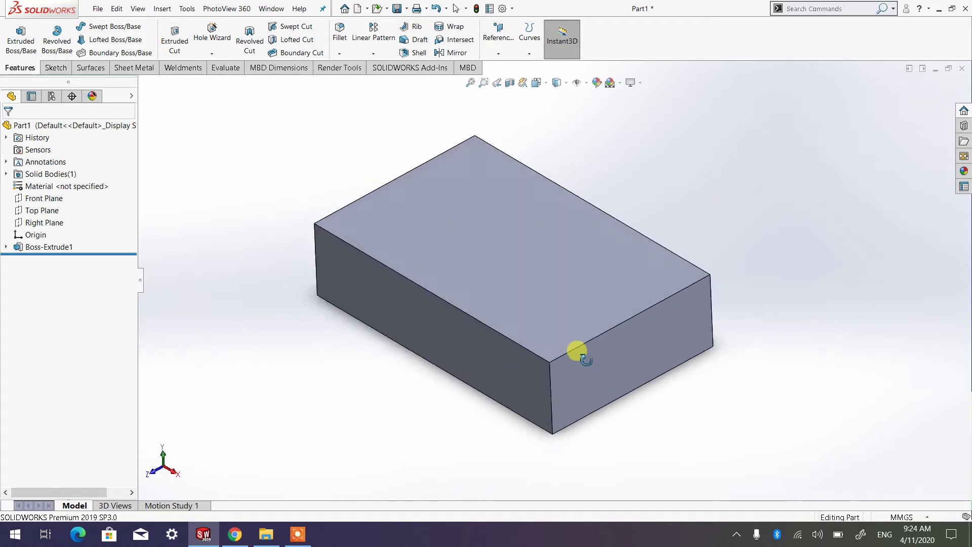
{"action": "left_click_drag", "start_coordinate": [577, 351], "coordinate": [581, 358]}
{"action": "key", "text": "Escape"}
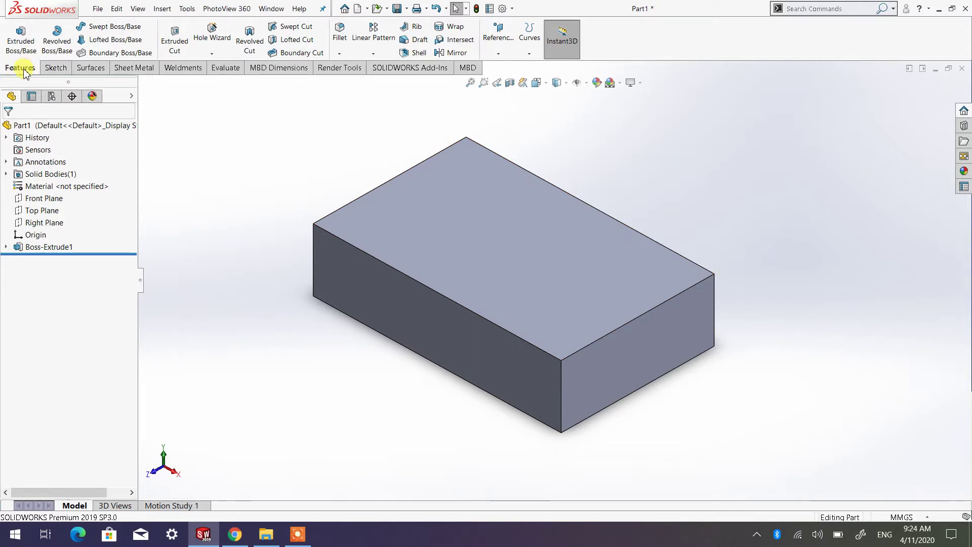
{"action": "left_click", "coordinate": [339, 58]}
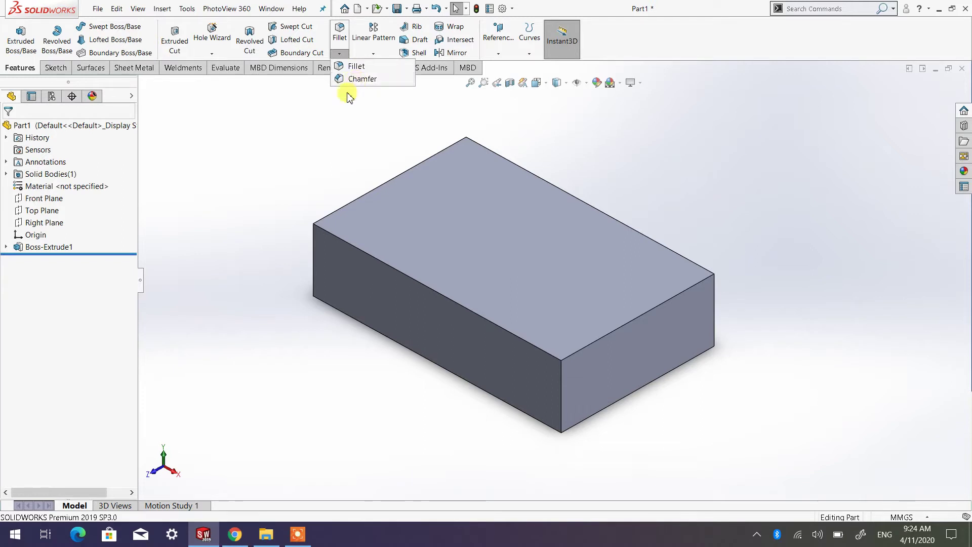
{"action": "left_click", "coordinate": [361, 79]}
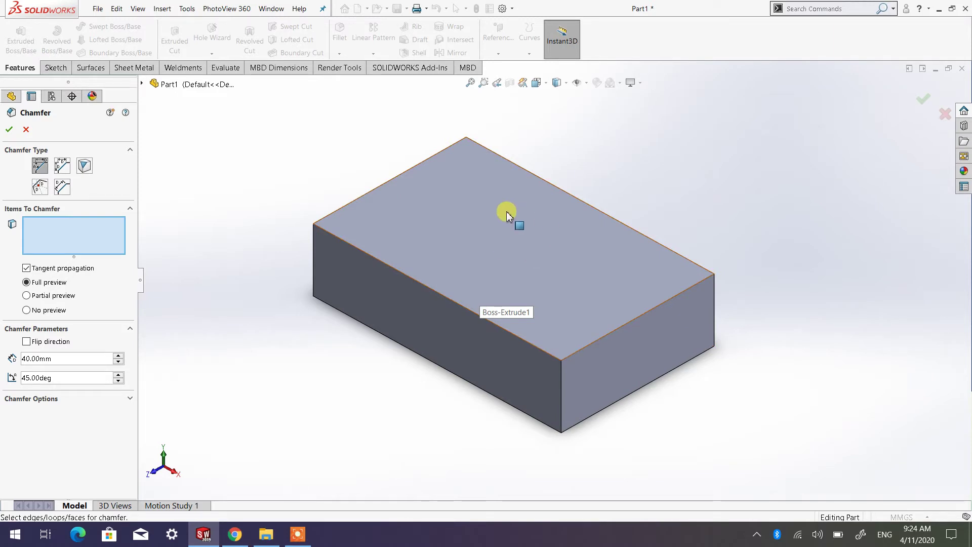
{"action": "left_click", "coordinate": [26, 131]}
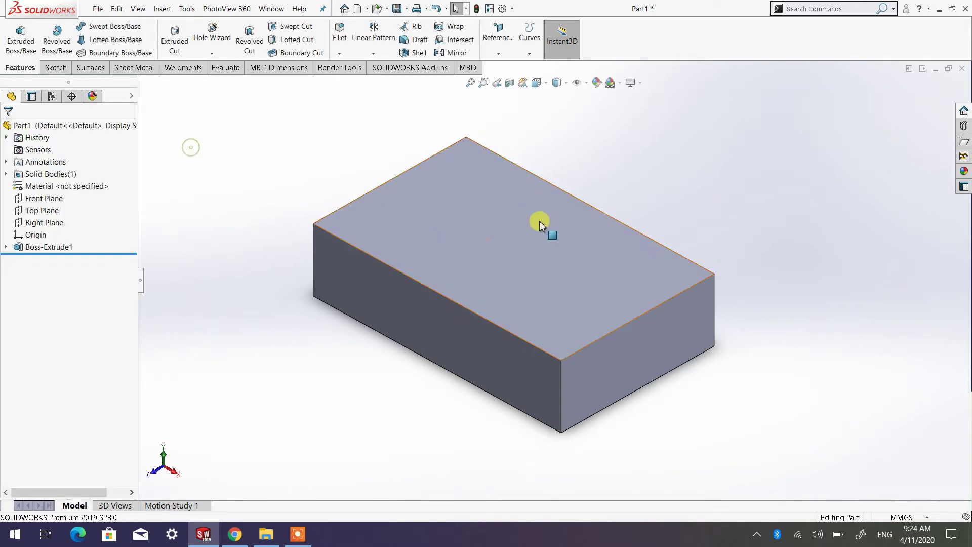
{"action": "left_click", "coordinate": [499, 250]}
Start a sketch normal to the top face and draw a center rectangle at the origin
{"action": "left_click", "coordinate": [55, 68]}
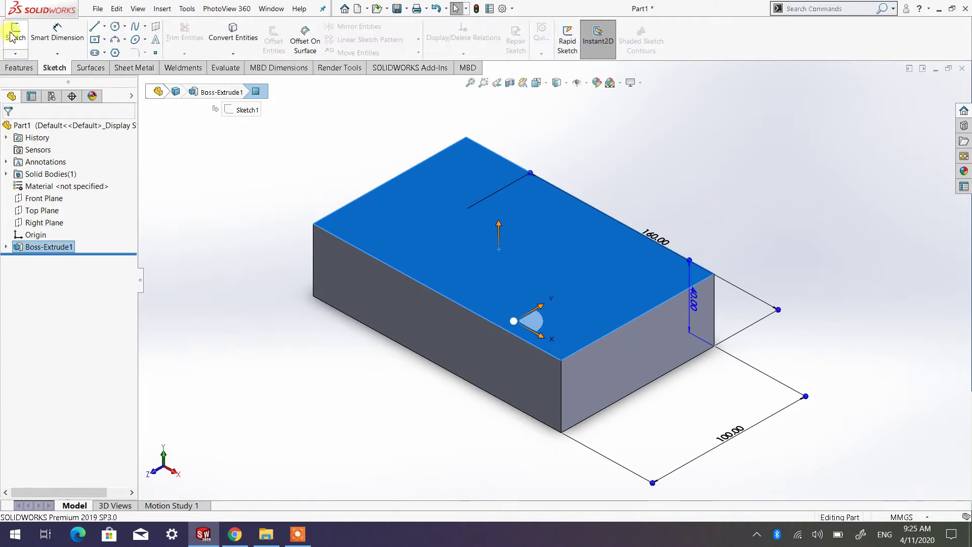
{"action": "left_click", "coordinate": [16, 31]}
{"action": "left_click", "coordinate": [538, 83]}
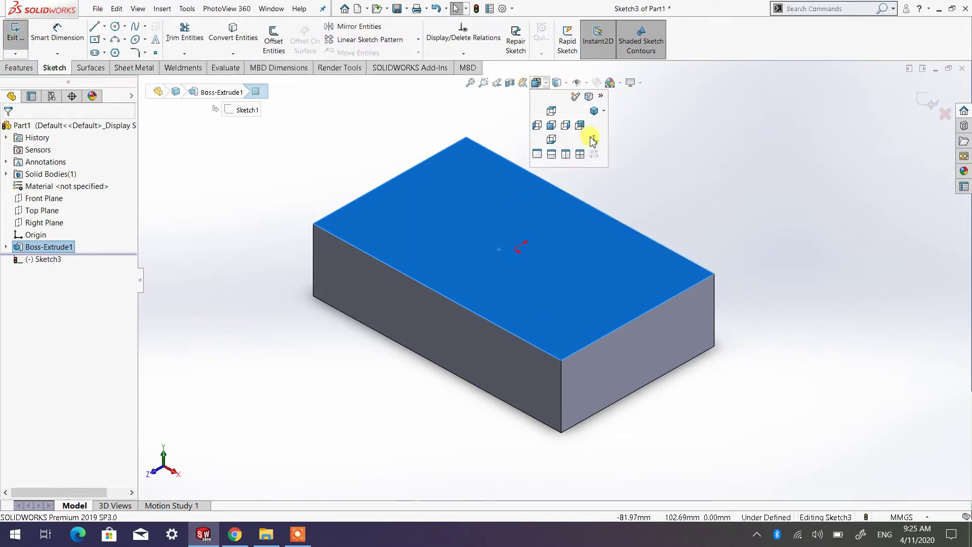
{"action": "left_click", "coordinate": [592, 138]}
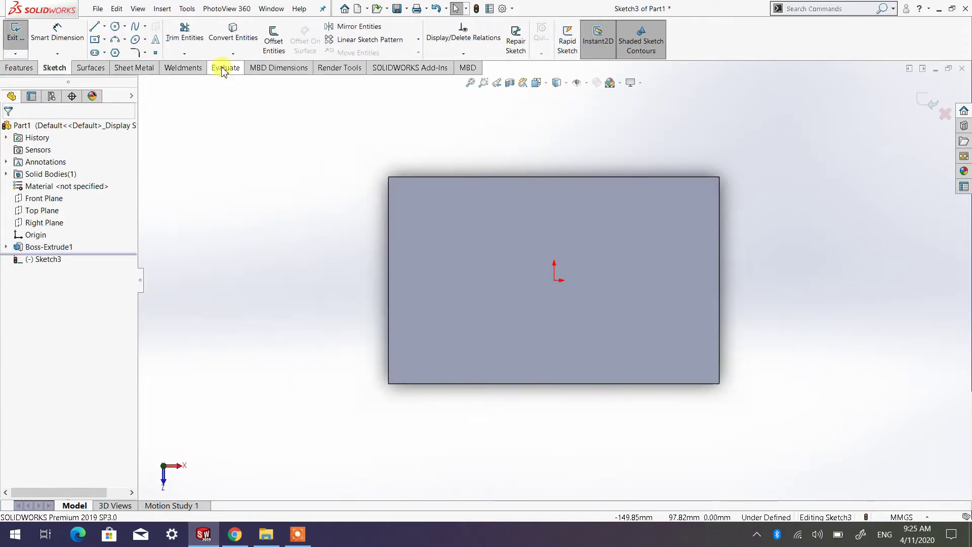
{"action": "left_click", "coordinate": [104, 41]}
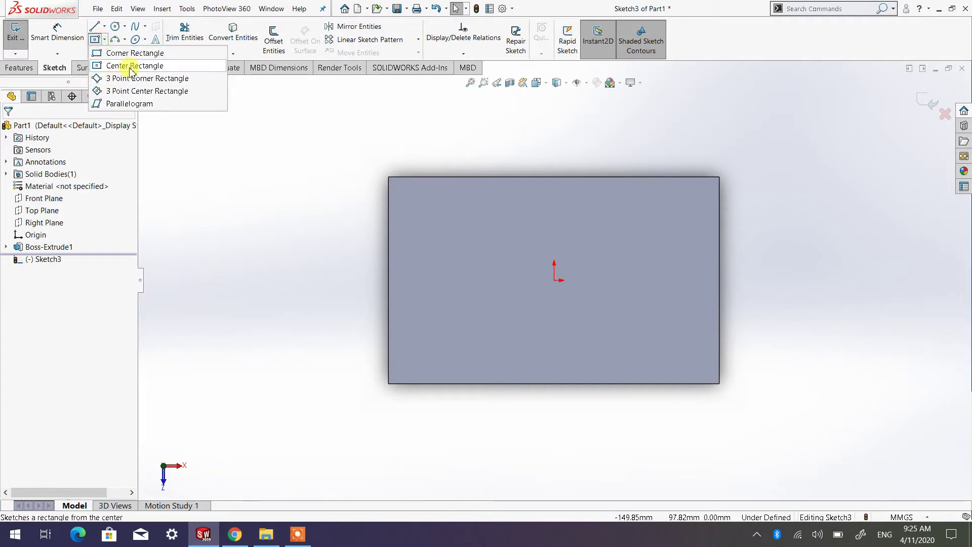
{"action": "left_click", "coordinate": [127, 65]}
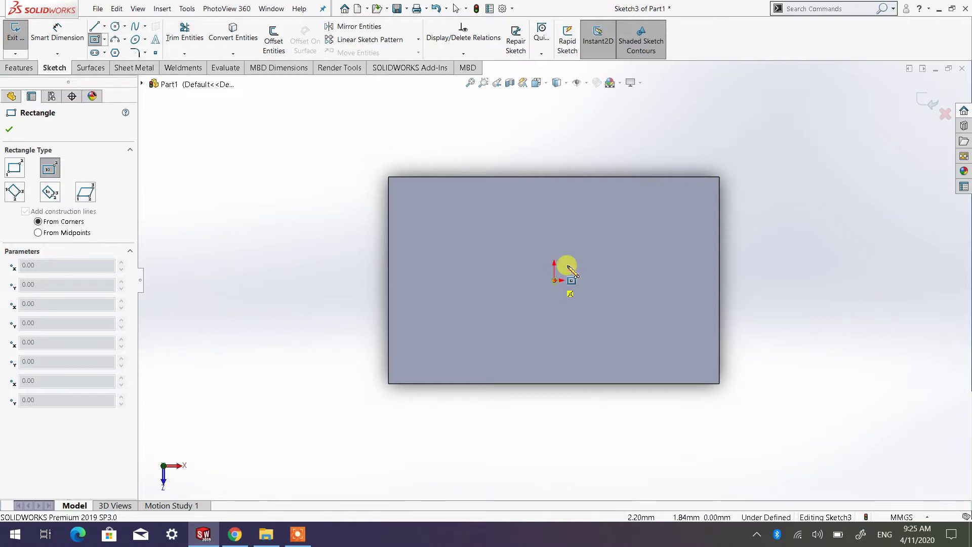
{"action": "left_click", "coordinate": [556, 280]}
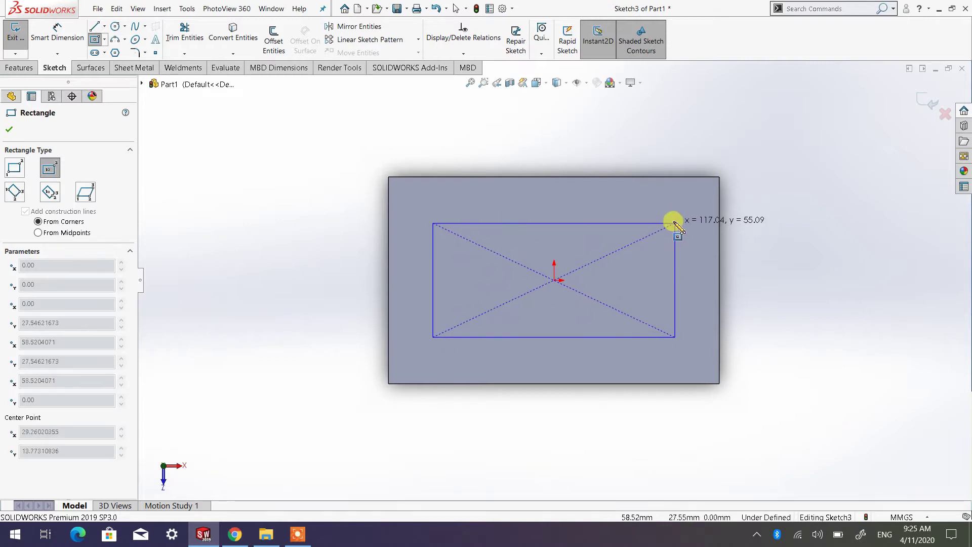
{"action": "left_click", "coordinate": [671, 216]}
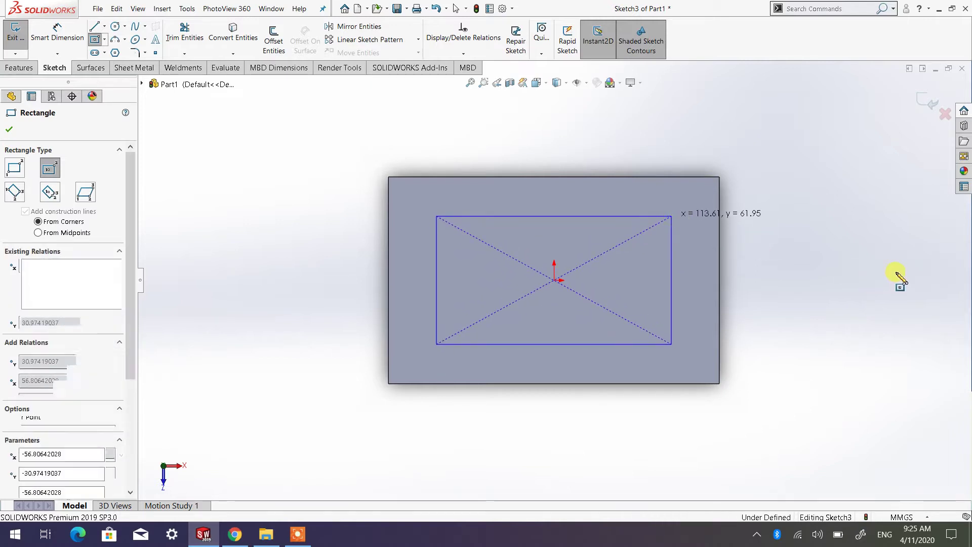
{"action": "left_click", "coordinate": [9, 129]}
Dimension the rectangle to 100 mm wide and 60 mm high
{"action": "left_click", "coordinate": [57, 32]}
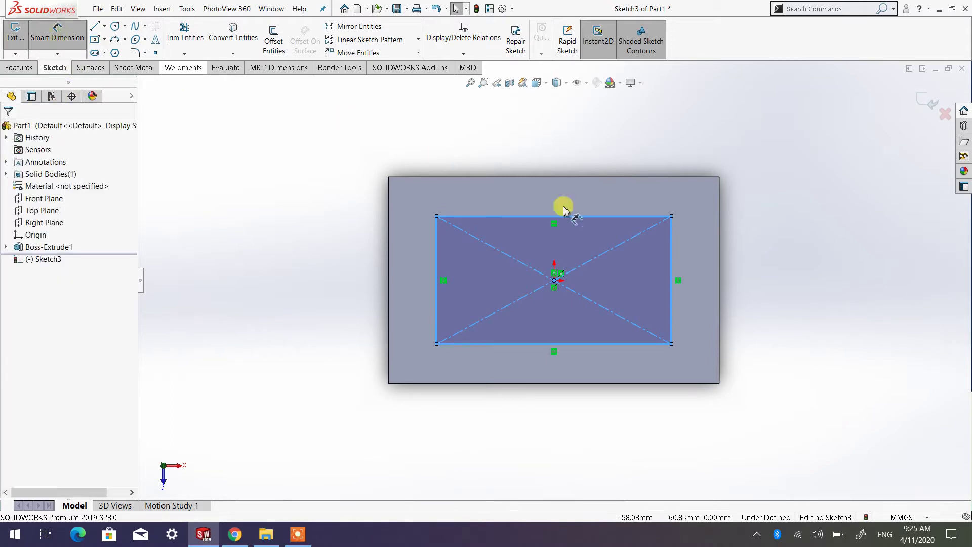
{"action": "left_click", "coordinate": [587, 216]}
{"action": "left_click", "coordinate": [549, 133]}
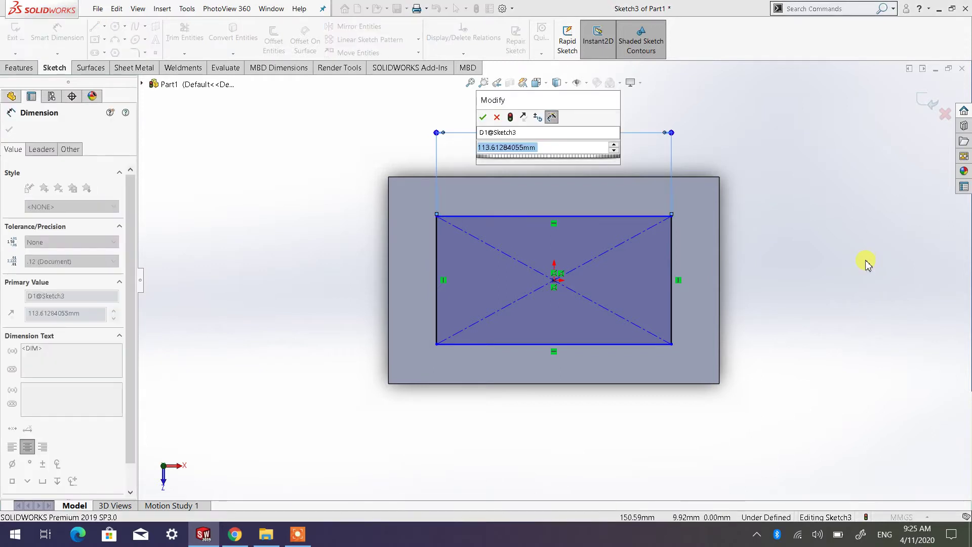
{"action": "type", "text": "100"}
{"action": "key", "text": "Return"}
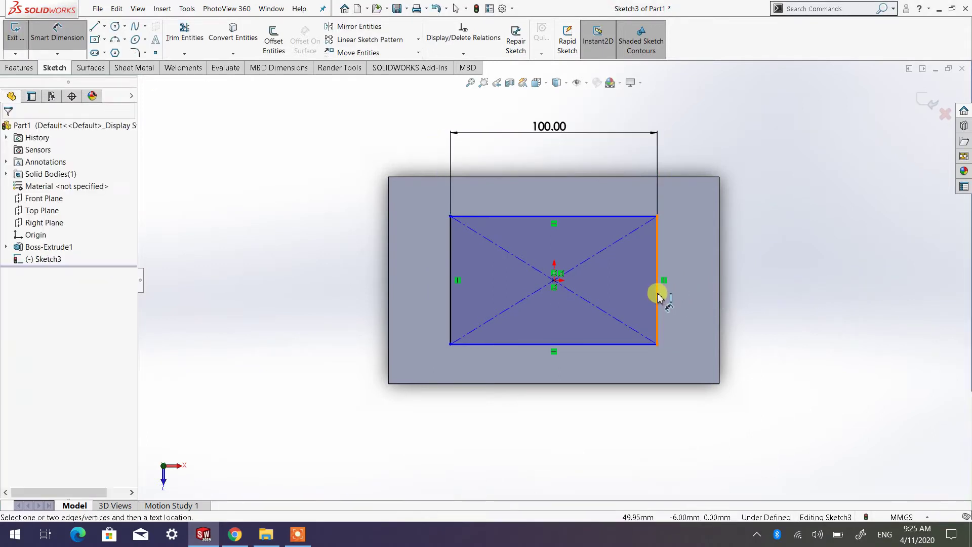
{"action": "left_click", "coordinate": [657, 291]}
{"action": "left_click", "coordinate": [783, 286]}
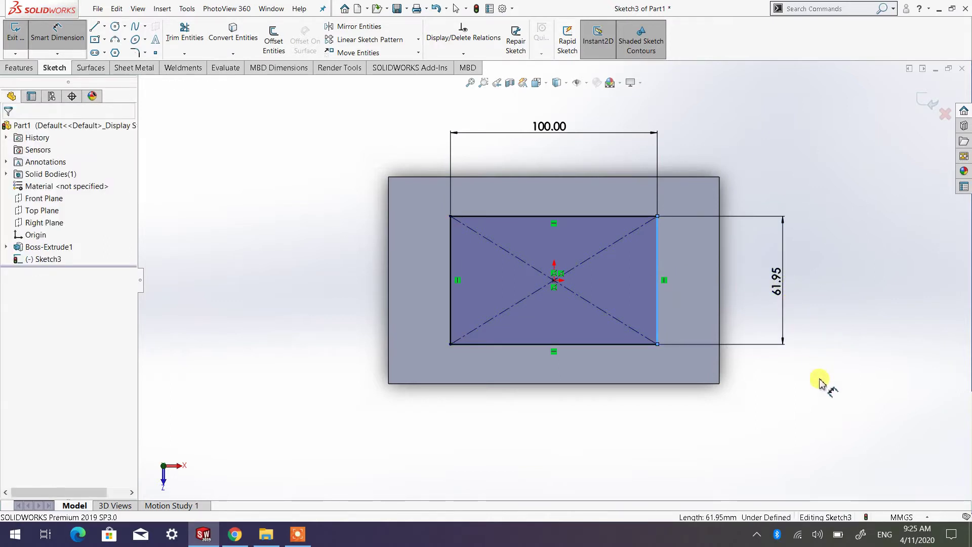
{"action": "type", "text": "60"}
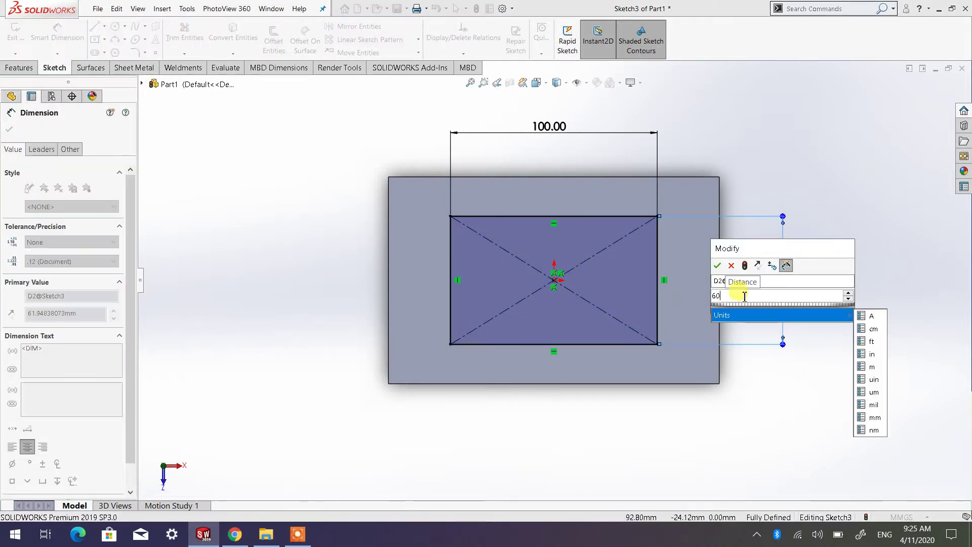
{"action": "left_click", "coordinate": [731, 265]}
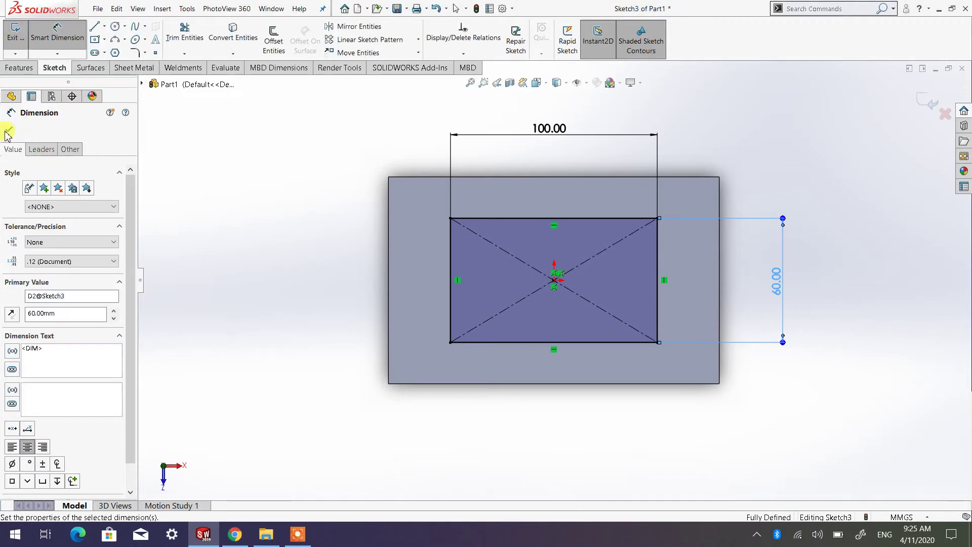
{"action": "left_click", "coordinate": [9, 129]}
Return the view to Isometric
{"action": "left_click", "coordinate": [537, 83]}
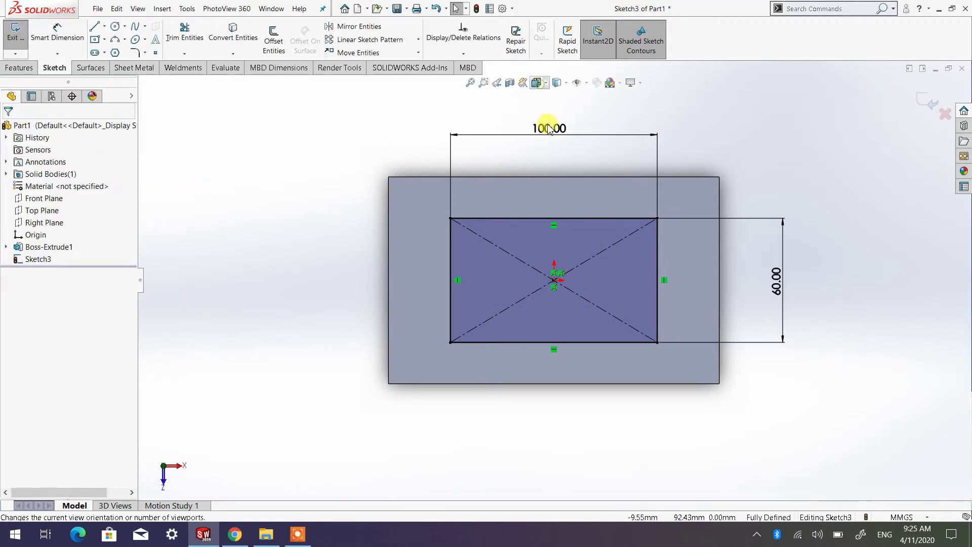
{"action": "left_click", "coordinate": [603, 111]}
{"action": "left_click", "coordinate": [615, 126]}
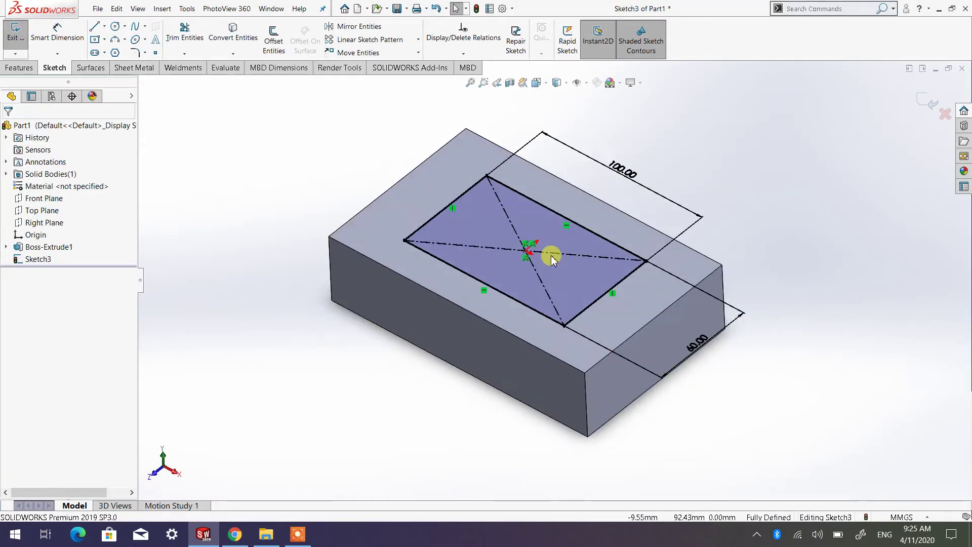
{"action": "left_click", "coordinate": [19, 68]}
Cut the rectangle sketch 30 mm deep into the block as a pocket
{"action": "left_click", "coordinate": [175, 40]}
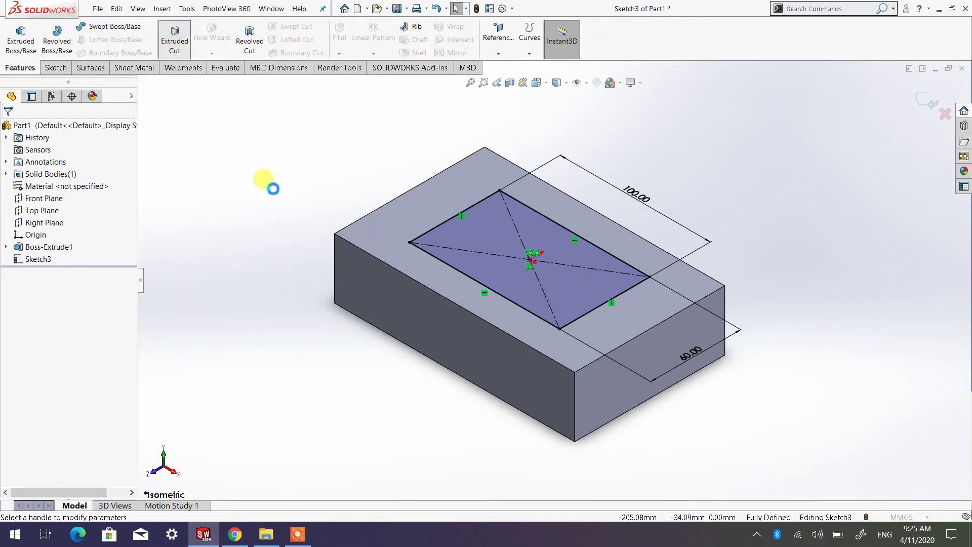
{"action": "mouse_move", "coordinate": [474, 315]}
{"action": "middle_mouse_down"}
{"action": "mouse_move", "coordinate": [496, 278]}
{"action": "mouse_move", "coordinate": [479, 297]}
{"action": "mouse_move", "coordinate": [382, 332]}
{"action": "middle_mouse_up"}
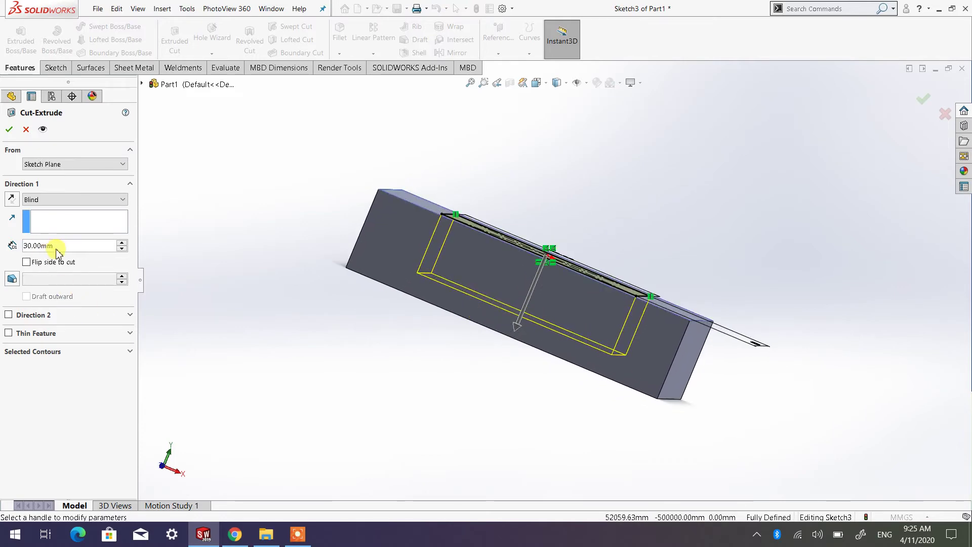
{"action": "mouse_move", "coordinate": [370, 276]}
{"action": "middle_mouse_down"}
{"action": "mouse_move", "coordinate": [376, 258]}
{"action": "mouse_move", "coordinate": [343, 301]}
{"action": "mouse_move", "coordinate": [317, 309]}
{"action": "middle_mouse_up"}
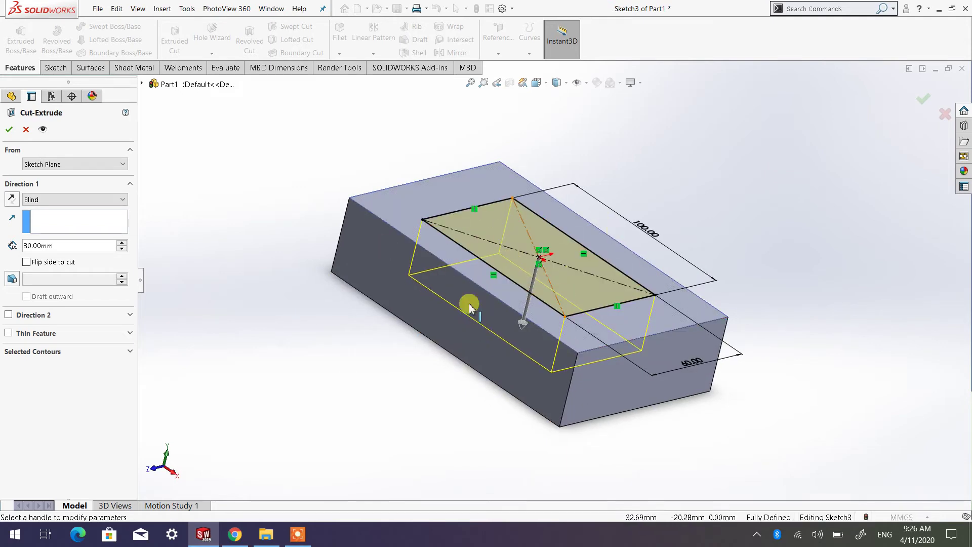
{"action": "left_click", "coordinate": [9, 130]}
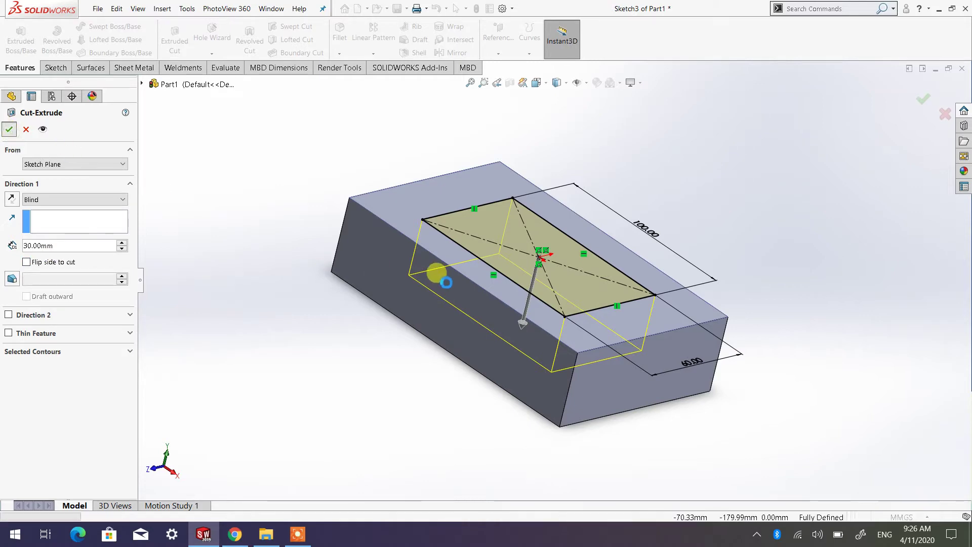
{"action": "scroll", "coordinate": [546, 263], "scroll_direction": "down", "scroll_amount": 5}
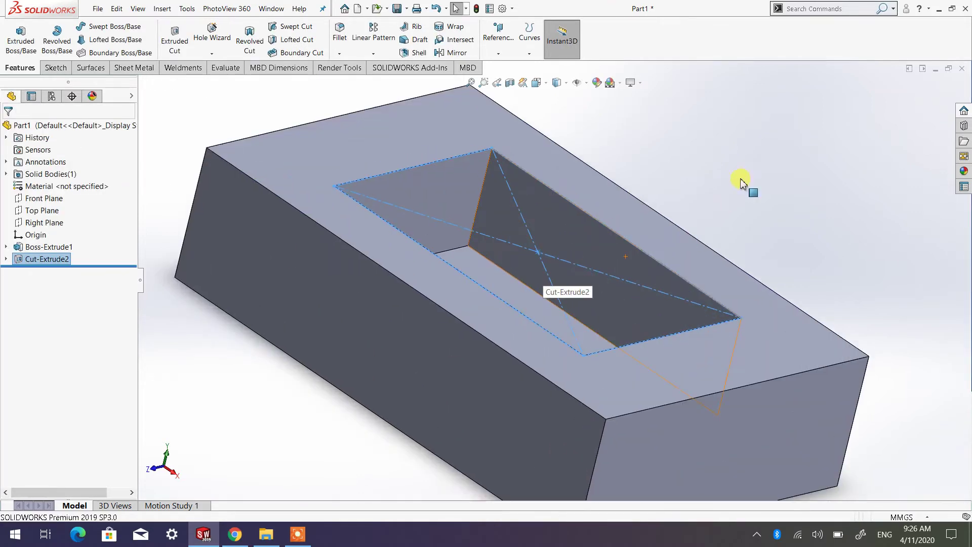
{"action": "scroll", "coordinate": [616, 246], "scroll_direction": "up", "scroll_amount": 3}
Orbit to view the pocket from above, clearing the stray corner-edge selection
{"action": "mouse_move", "coordinate": [612, 271]}
{"action": "middle_mouse_down"}
{"action": "mouse_move", "coordinate": [511, 340]}
{"action": "mouse_move", "coordinate": [488, 289]}
{"action": "mouse_move", "coordinate": [546, 262]}
{"action": "mouse_move", "coordinate": [542, 217]}
{"action": "mouse_move", "coordinate": [553, 326]}
{"action": "mouse_move", "coordinate": [548, 265]}
{"action": "mouse_move", "coordinate": [577, 327]}
{"action": "middle_mouse_up"}
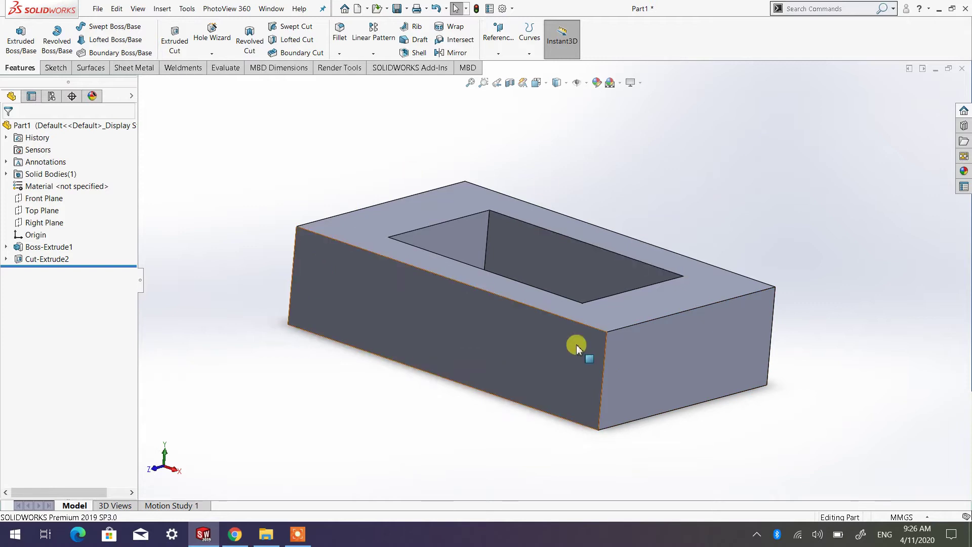
{"action": "middle_click_drag", "start_coordinate": [558, 347], "coordinate": [555, 365]}
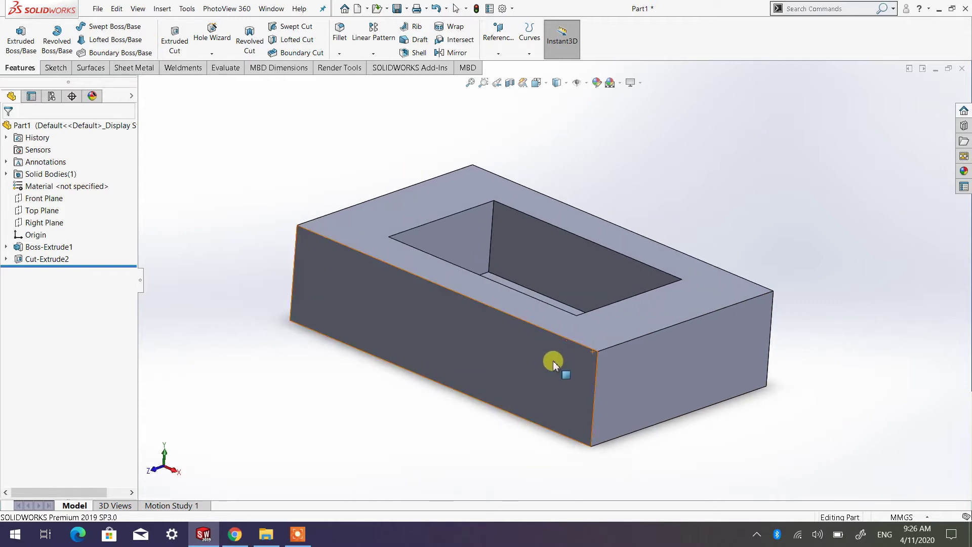
{"action": "left_click", "coordinate": [596, 382]}
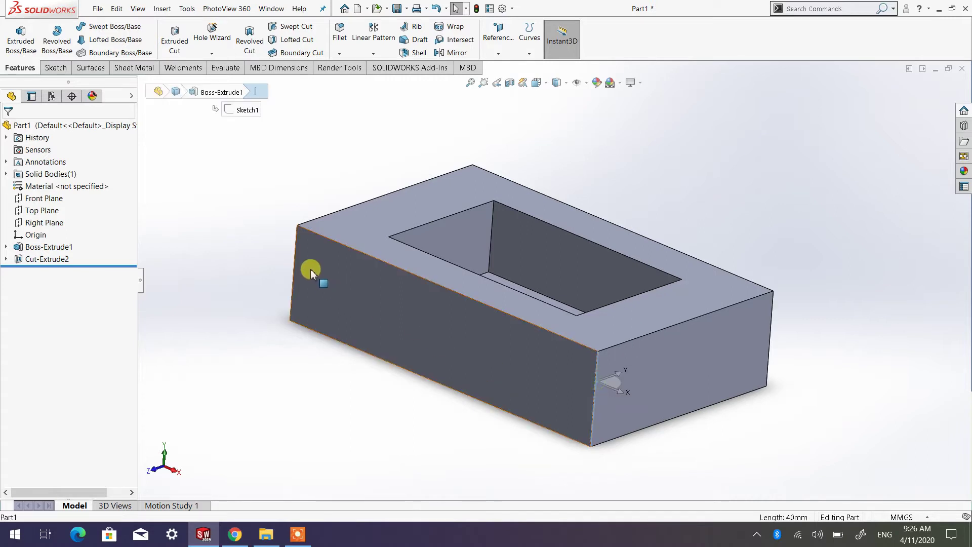
{"action": "left_click", "coordinate": [294, 257]}
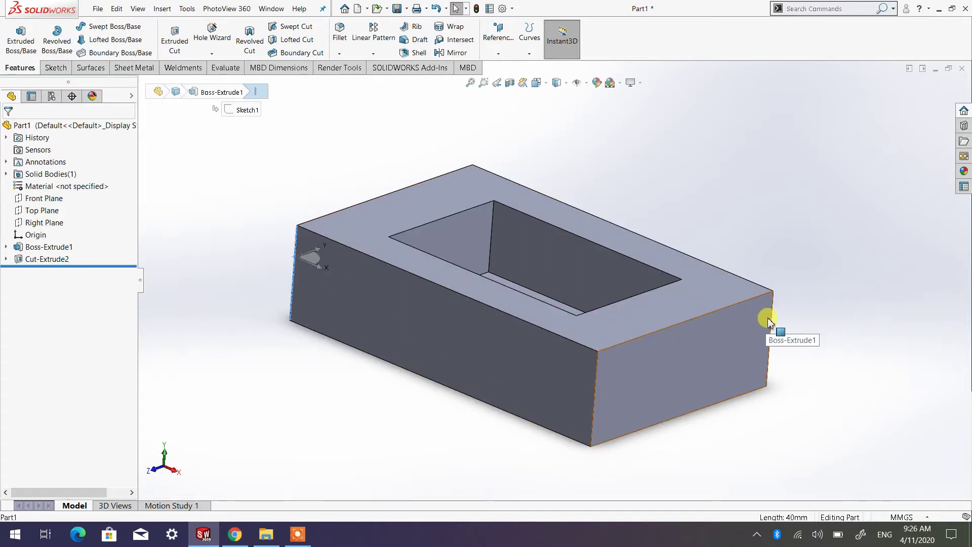
{"action": "mouse_move", "coordinate": [455, 293]}
{"action": "middle_mouse_down"}
{"action": "mouse_move", "coordinate": [582, 347]}
{"action": "mouse_move", "coordinate": [409, 323]}
{"action": "middle_mouse_up"}
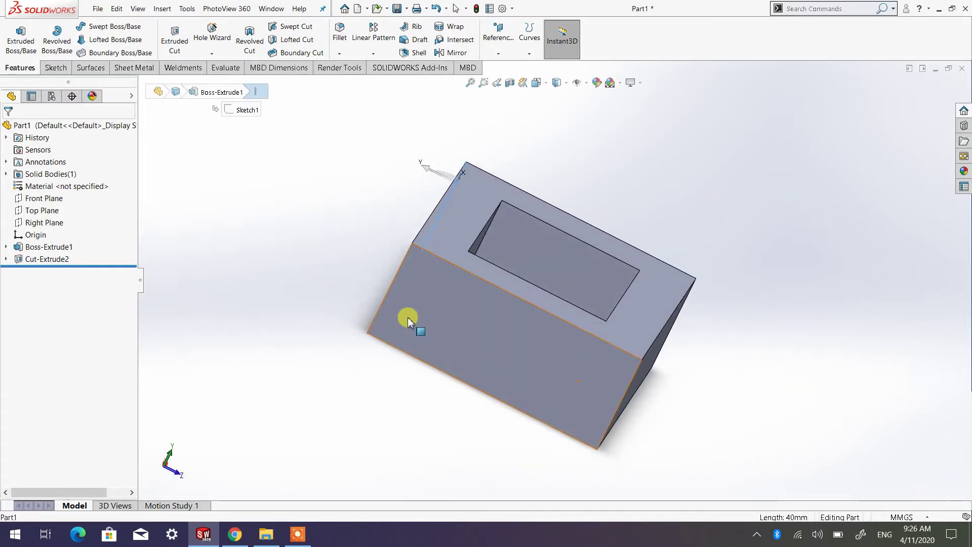
{"action": "left_click", "coordinate": [373, 291]}
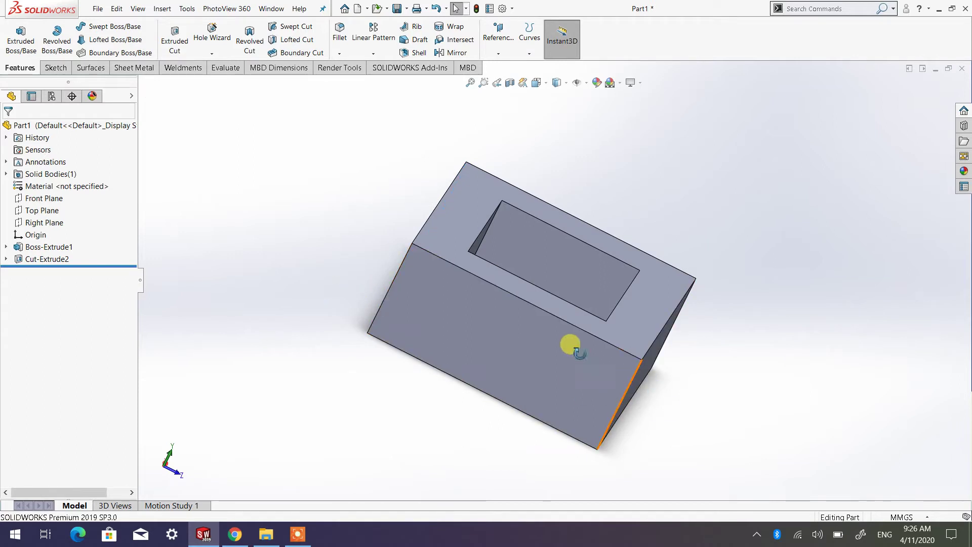
{"action": "mouse_move", "coordinate": [570, 343]}
{"action": "middle_mouse_down"}
{"action": "mouse_move", "coordinate": [560, 357]}
{"action": "mouse_move", "coordinate": [430, 233]}
{"action": "middle_mouse_up"}
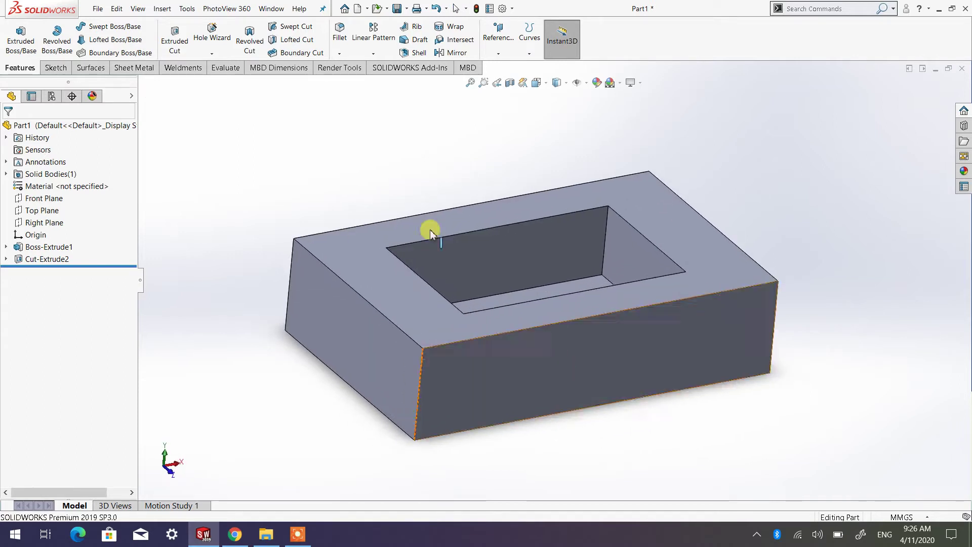
Start a Chamfer and enter a 10 mm distance
{"action": "left_click", "coordinate": [339, 53]}
{"action": "left_click", "coordinate": [360, 79]}
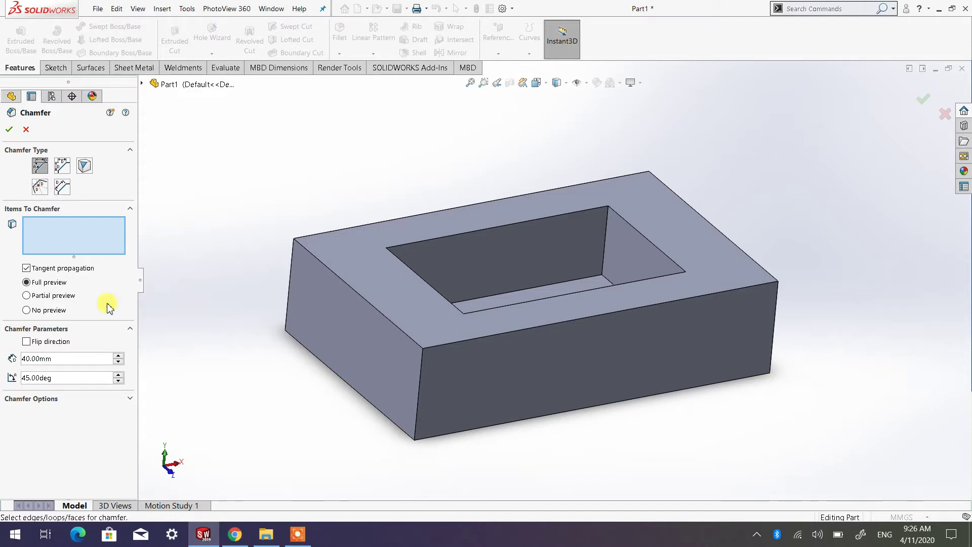
{"action": "double_click", "coordinate": [64, 358]}
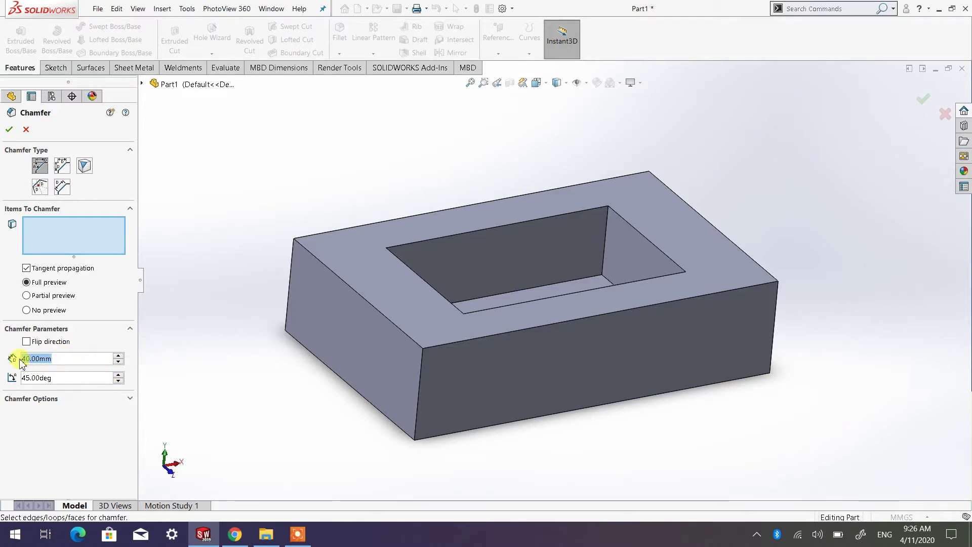
{"action": "type", "text": "10"}
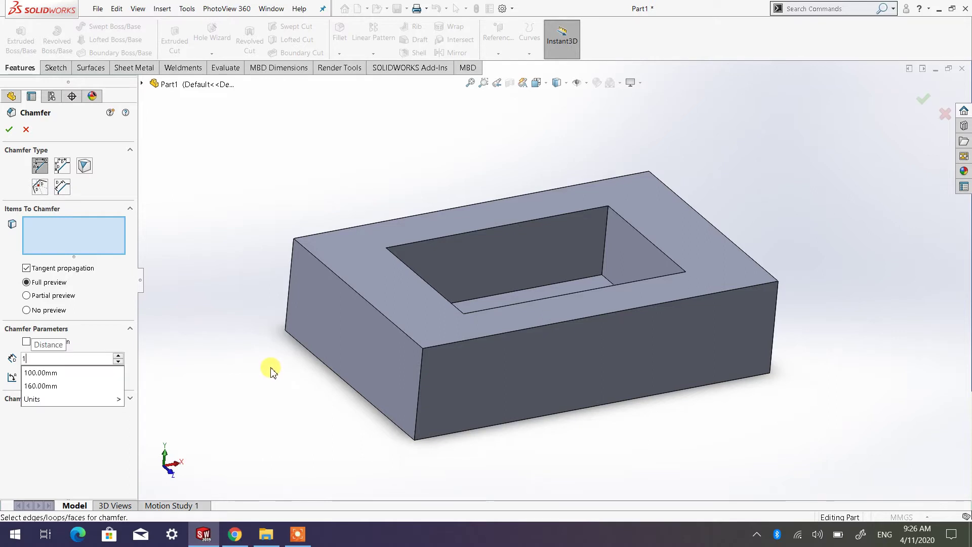
{"action": "key", "text": "Return"}
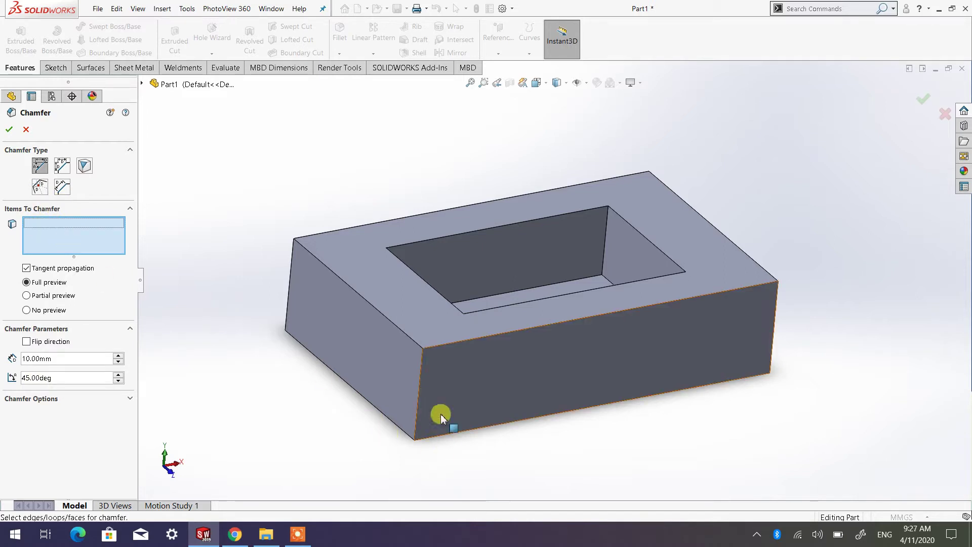
Raise the distance to 20 mm and select all four vertical outer corner edges
{"action": "left_click", "coordinate": [417, 387]}
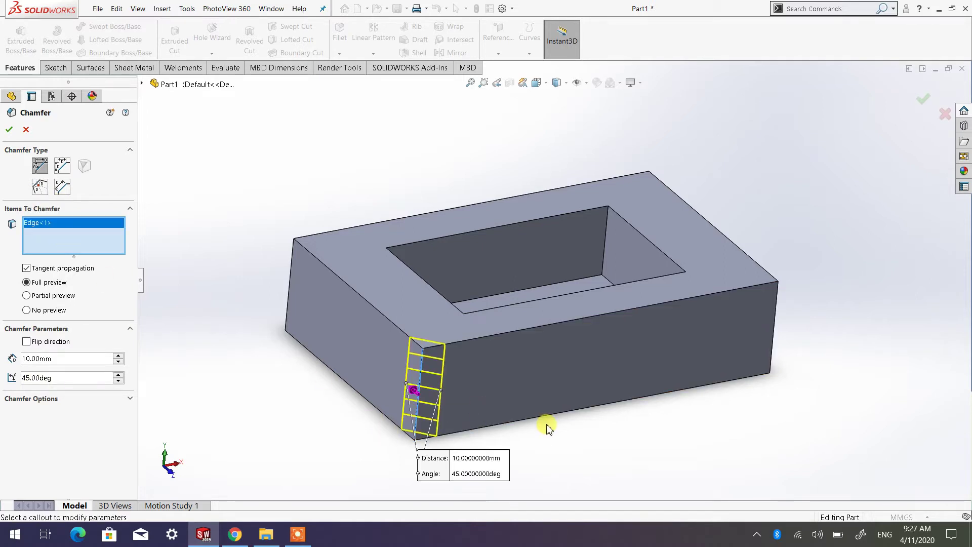
{"action": "left_click", "coordinate": [119, 356]}
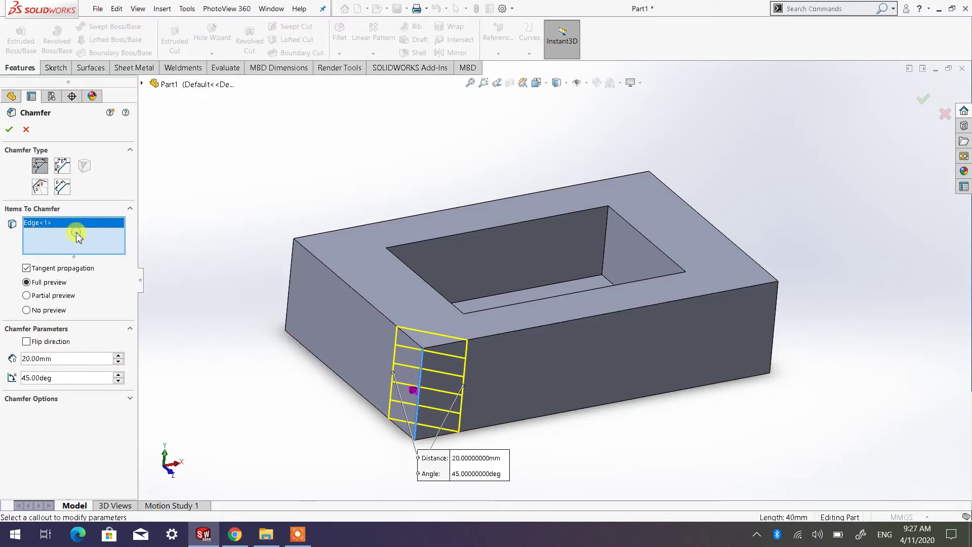
{"action": "left_click", "coordinate": [291, 278]}
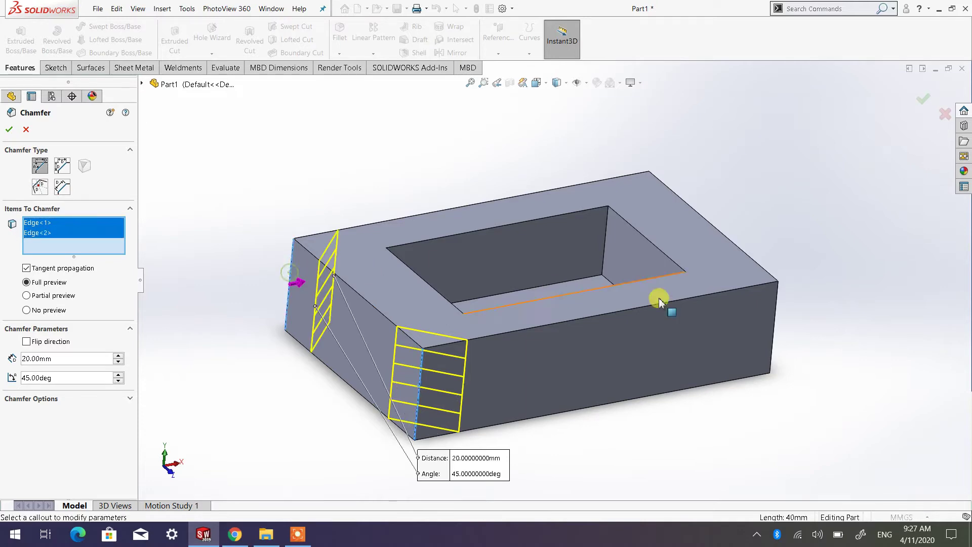
{"action": "left_click", "coordinate": [773, 315]}
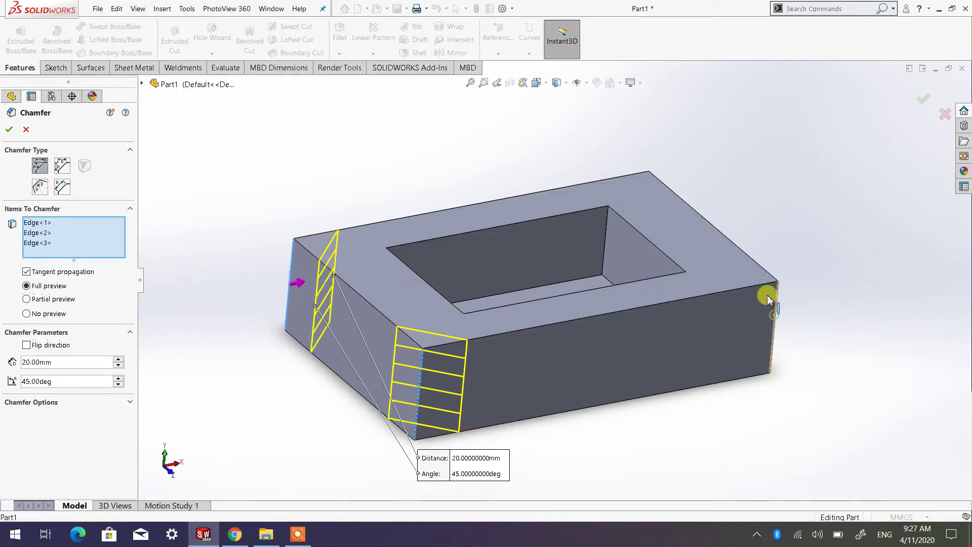
{"action": "middle_click_drag", "start_coordinate": [745, 304], "coordinate": [754, 285]}
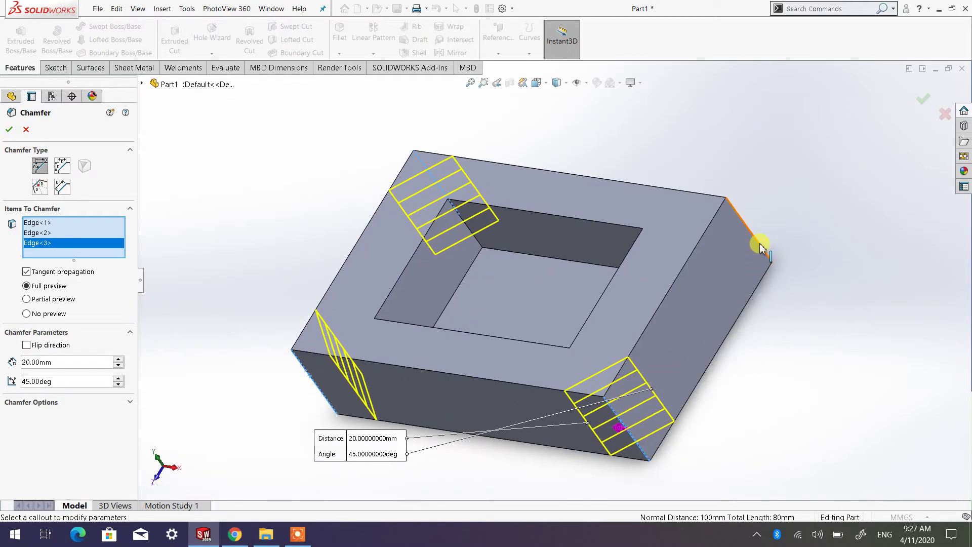
{"action": "left_click", "coordinate": [760, 243]}
{"action": "mouse_move", "coordinate": [677, 336]}
{"action": "middle_mouse_down"}
{"action": "mouse_move", "coordinate": [701, 366]}
{"action": "mouse_move", "coordinate": [712, 416]}
{"action": "middle_mouse_up"}
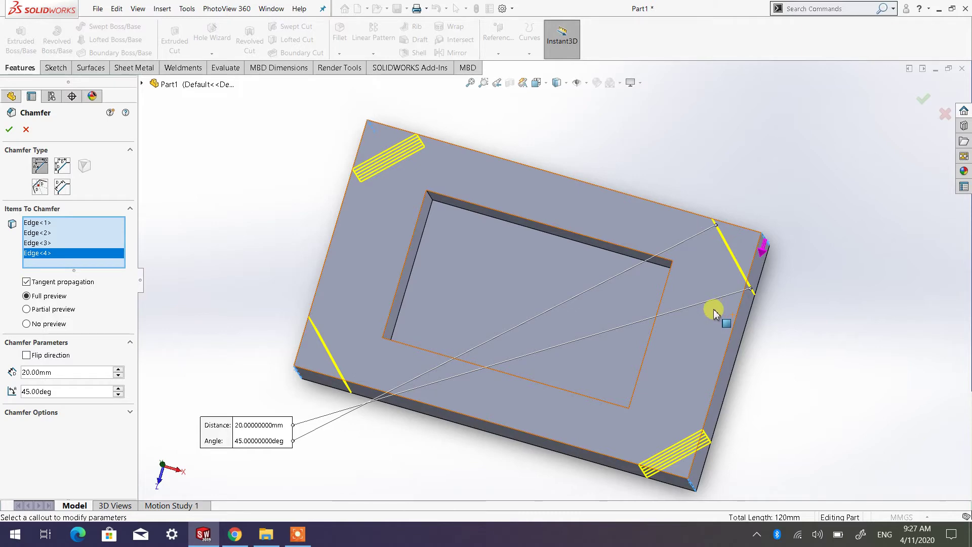
{"action": "mouse_move", "coordinate": [714, 314]}
{"action": "middle_mouse_down"}
{"action": "mouse_move", "coordinate": [709, 306]}
{"action": "mouse_move", "coordinate": [713, 328]}
{"action": "mouse_move", "coordinate": [711, 314]}
{"action": "middle_mouse_up"}
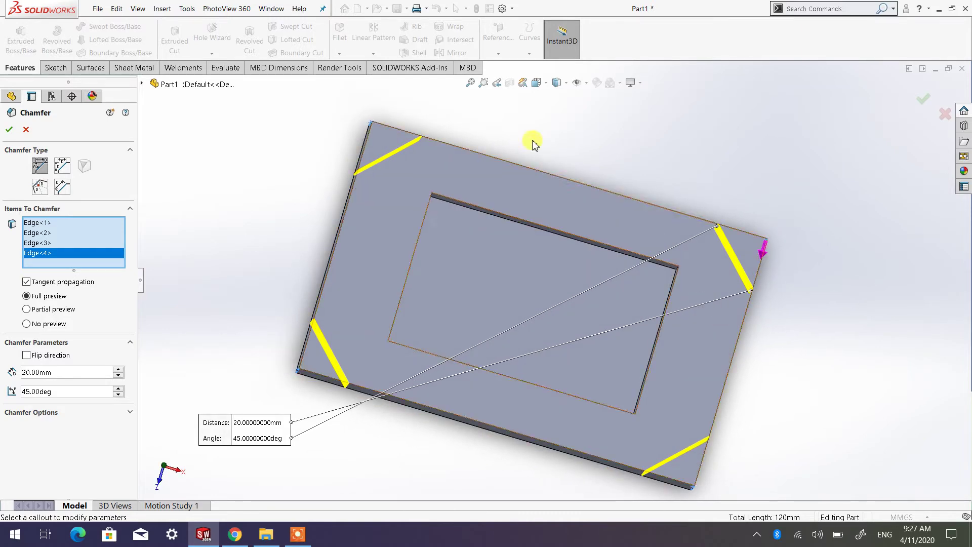
Switch to Top view, move the callout above the model, and set the angle to 60°
{"action": "left_click", "coordinate": [536, 83]}
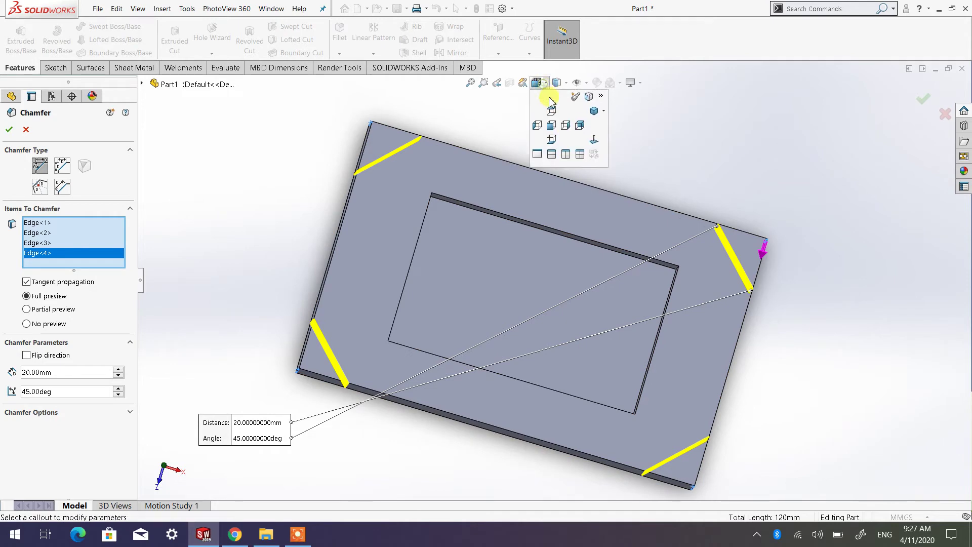
{"action": "left_click", "coordinate": [551, 124]}
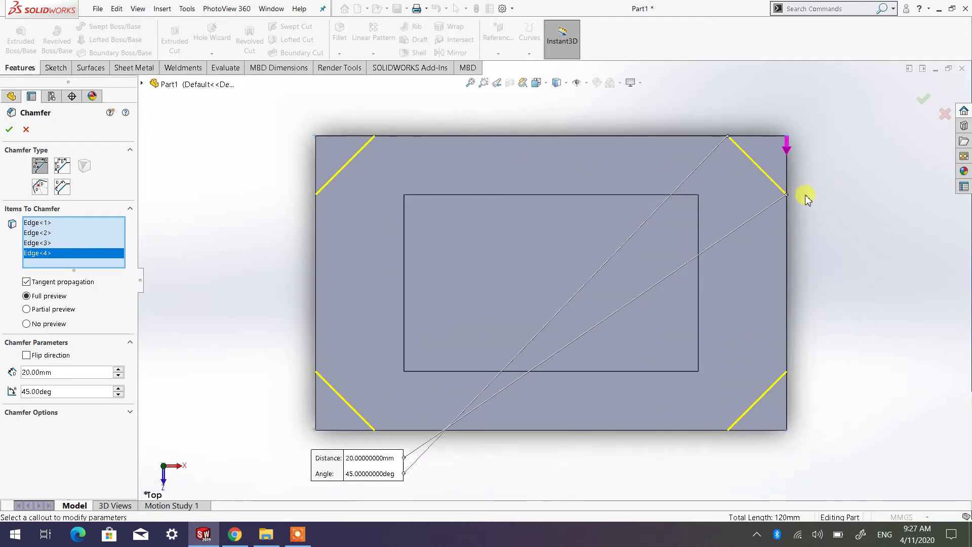
{"action": "left_click_drag", "start_coordinate": [334, 463], "coordinate": [809, 79]}
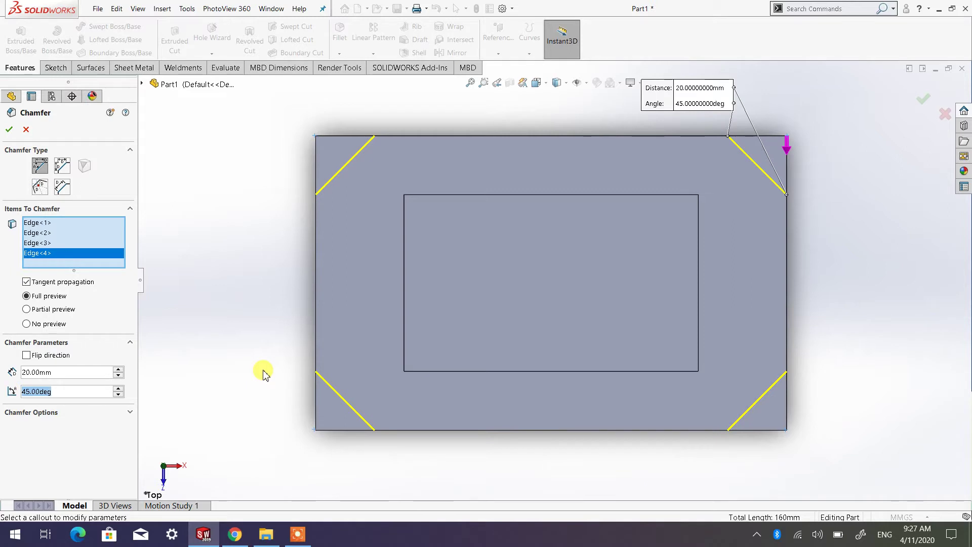
{"action": "type", "text": "5"}
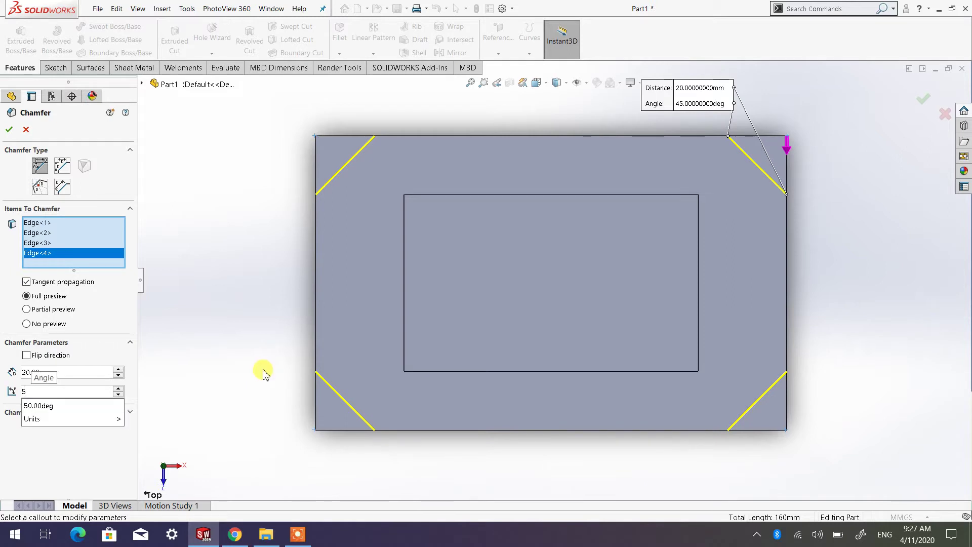
{"action": "key", "text": "BackSpace"}
{"action": "type", "text": "60"}
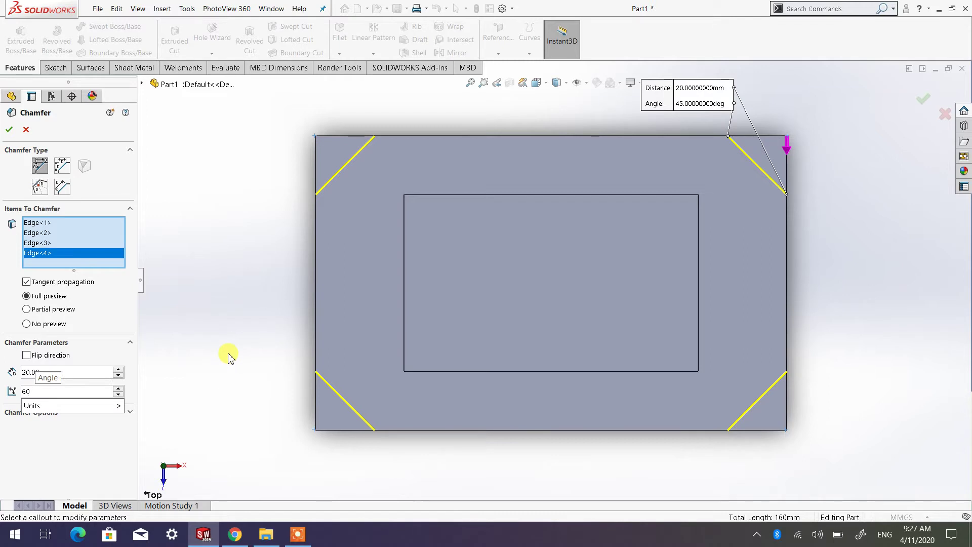
{"action": "key", "text": "Return"}
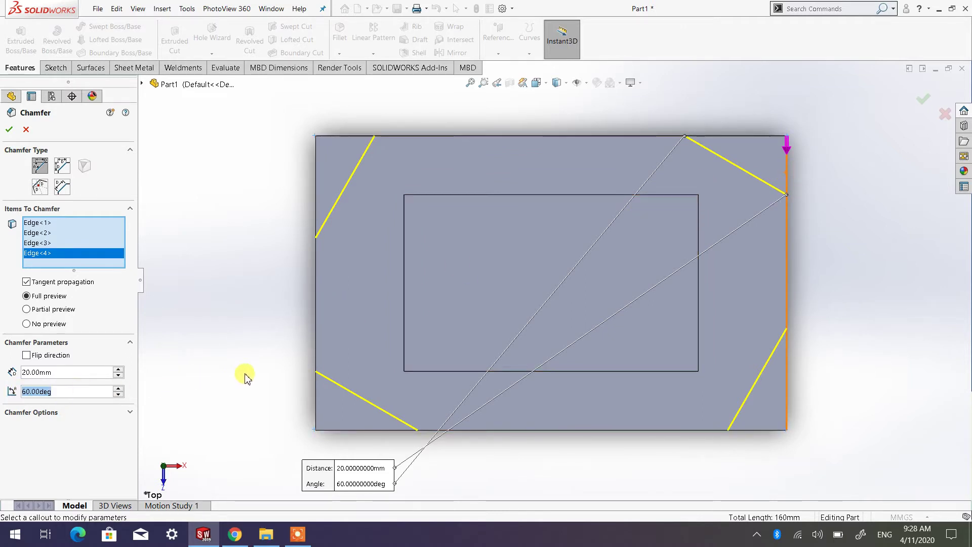
Try an 80° angle, then settle on 70°, orbiting to check the chamfer preview
{"action": "type", "text": "80"}
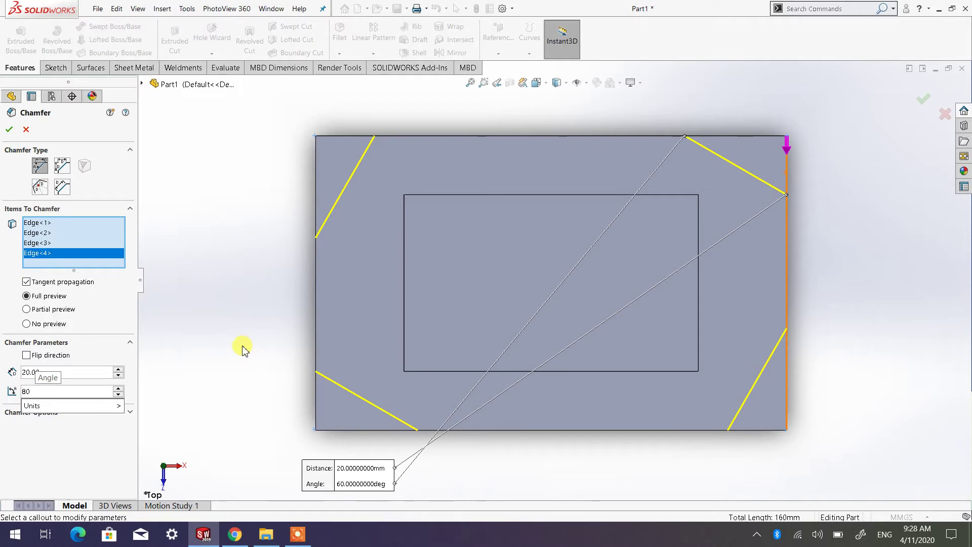
{"action": "key", "text": "Return"}
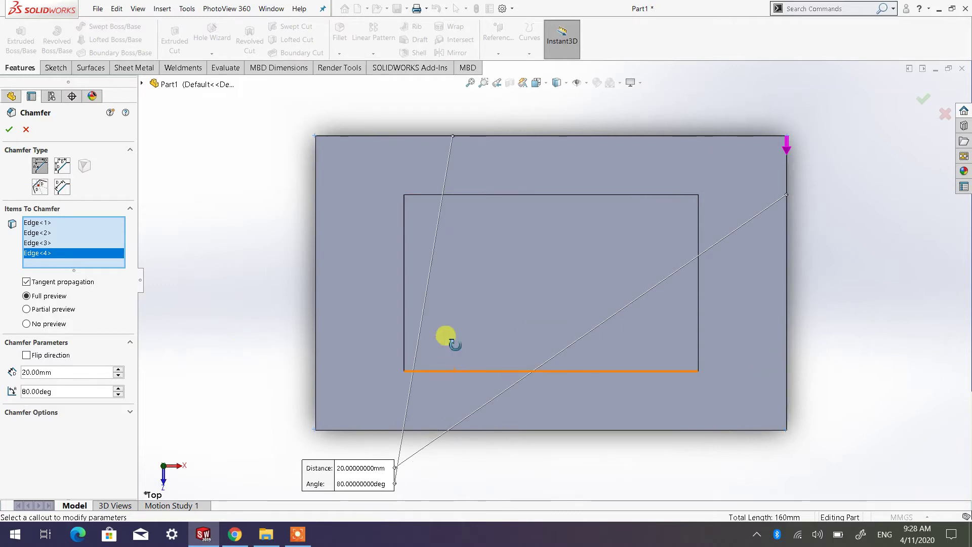
{"action": "middle_click_drag", "start_coordinate": [446, 336], "coordinate": [441, 284]}
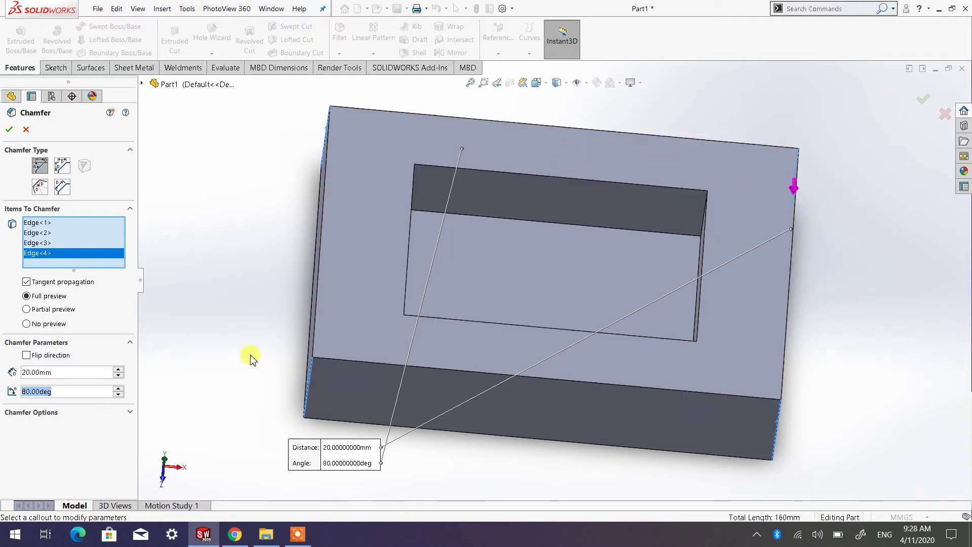
{"action": "type", "text": "70"}
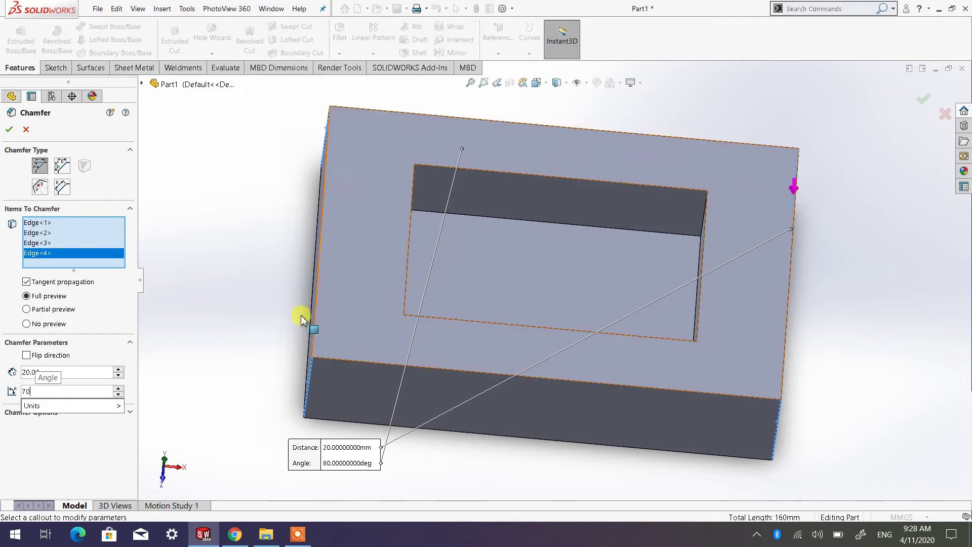
{"action": "key", "text": "Return"}
{"action": "mouse_move", "coordinate": [680, 278]}
{"action": "middle_mouse_down"}
{"action": "mouse_move", "coordinate": [672, 336]}
{"action": "mouse_move", "coordinate": [704, 206]}
{"action": "middle_mouse_up"}
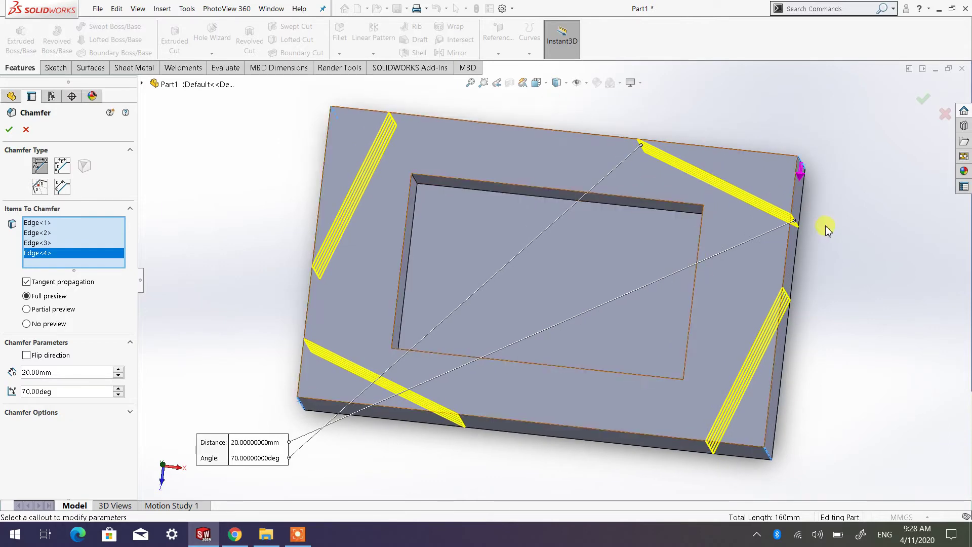
{"action": "middle_click_drag", "start_coordinate": [833, 238], "coordinate": [841, 252]}
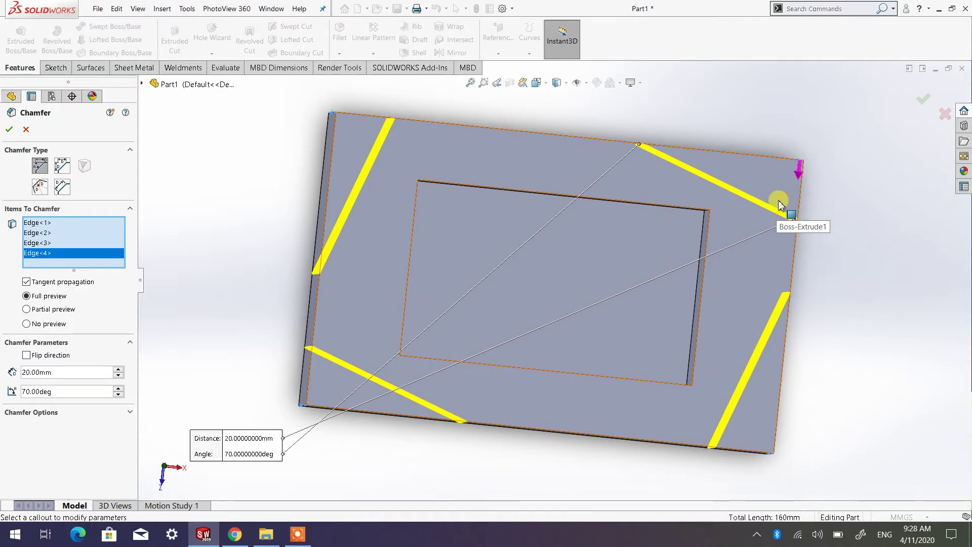
{"action": "mouse_move", "coordinate": [825, 195]}
{"action": "middle_mouse_down"}
{"action": "mouse_move", "coordinate": [806, 206]}
{"action": "mouse_move", "coordinate": [816, 218]}
{"action": "middle_mouse_up"}
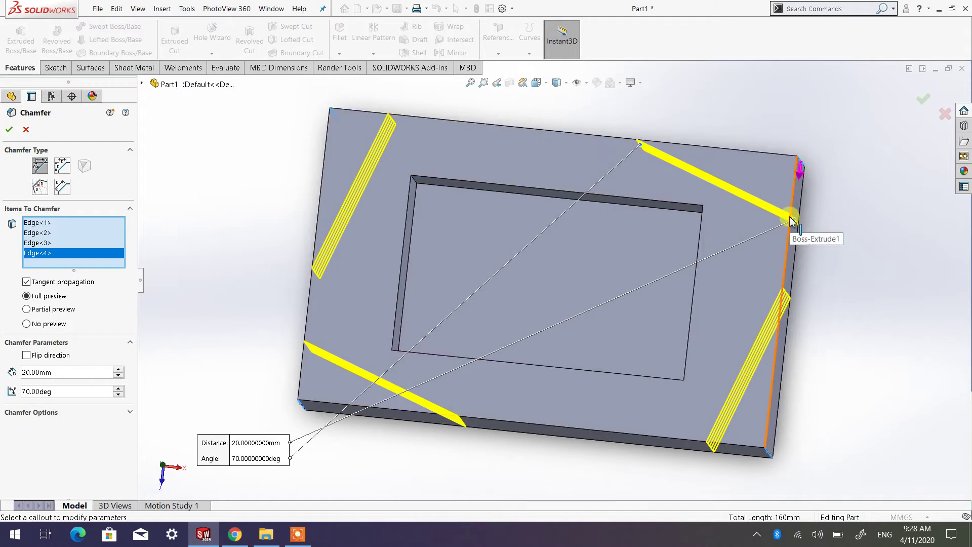
{"action": "middle_click_drag", "start_coordinate": [798, 217], "coordinate": [809, 220]}
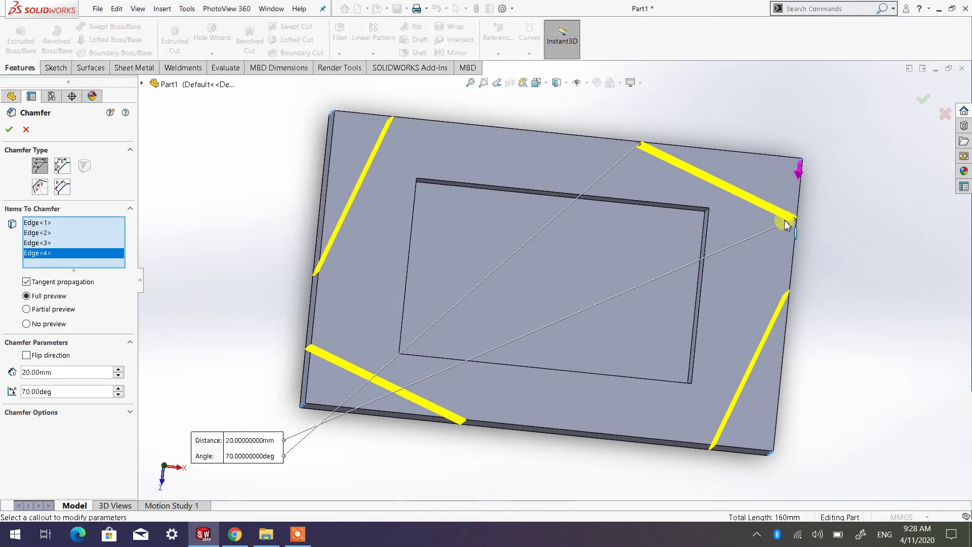
{"action": "left_click", "coordinate": [27, 355]}
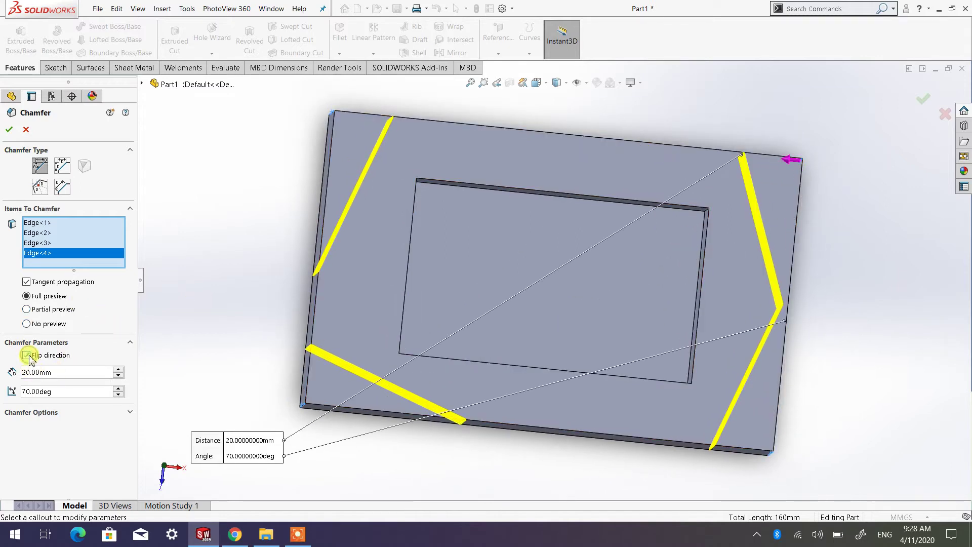
{"action": "mouse_move", "coordinate": [777, 178]}
{"action": "middle_mouse_down"}
{"action": "mouse_move", "coordinate": [756, 203]}
{"action": "mouse_move", "coordinate": [814, 180]}
{"action": "mouse_move", "coordinate": [776, 156]}
{"action": "middle_mouse_up"}
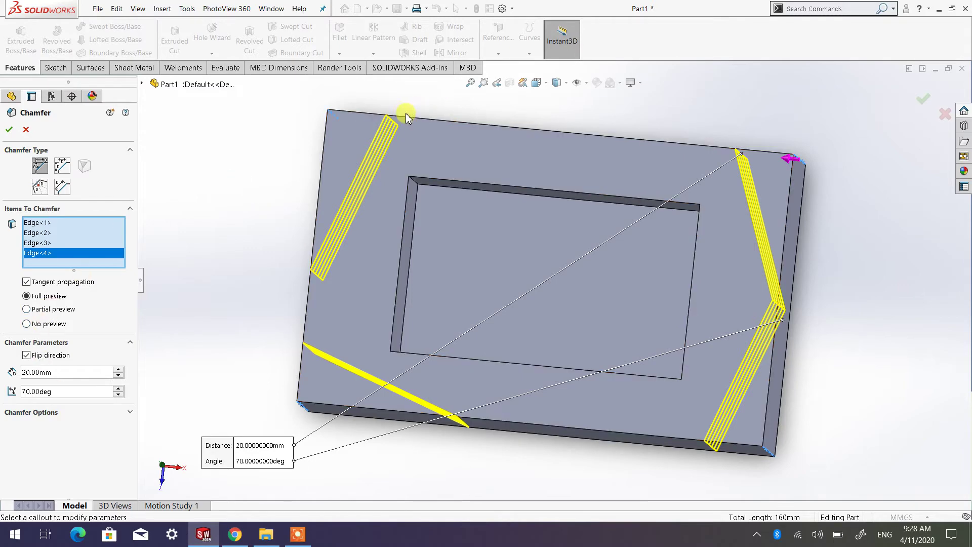
{"action": "middle_click_drag", "start_coordinate": [406, 116], "coordinate": [412, 134]}
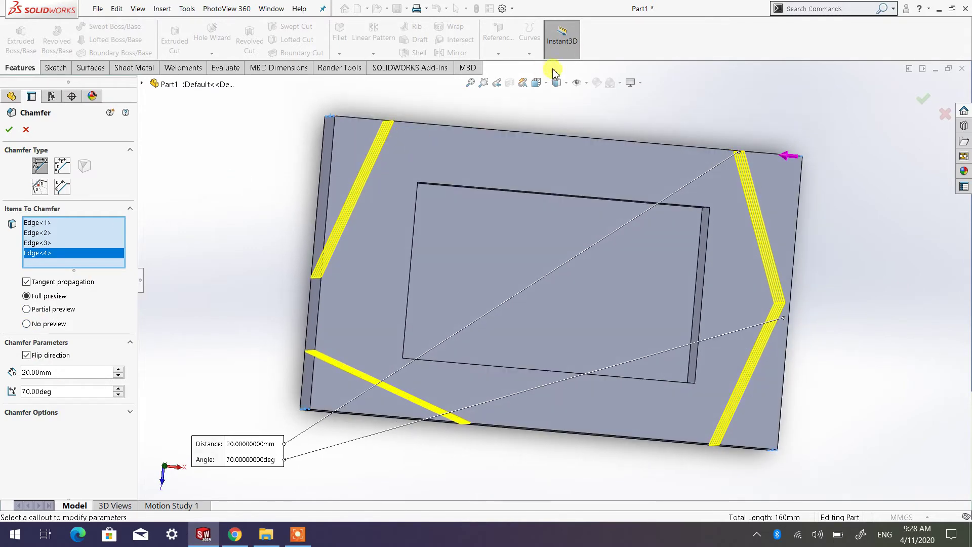
{"action": "left_click", "coordinate": [540, 83]}
{"action": "left_click", "coordinate": [550, 111]}
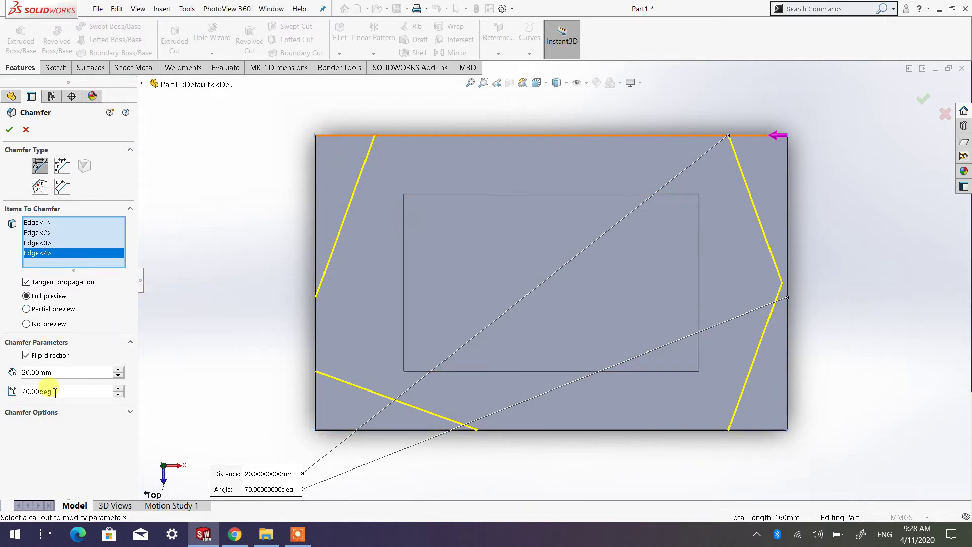
{"action": "left_click_drag", "start_coordinate": [55, 391], "coordinate": [15, 393]}
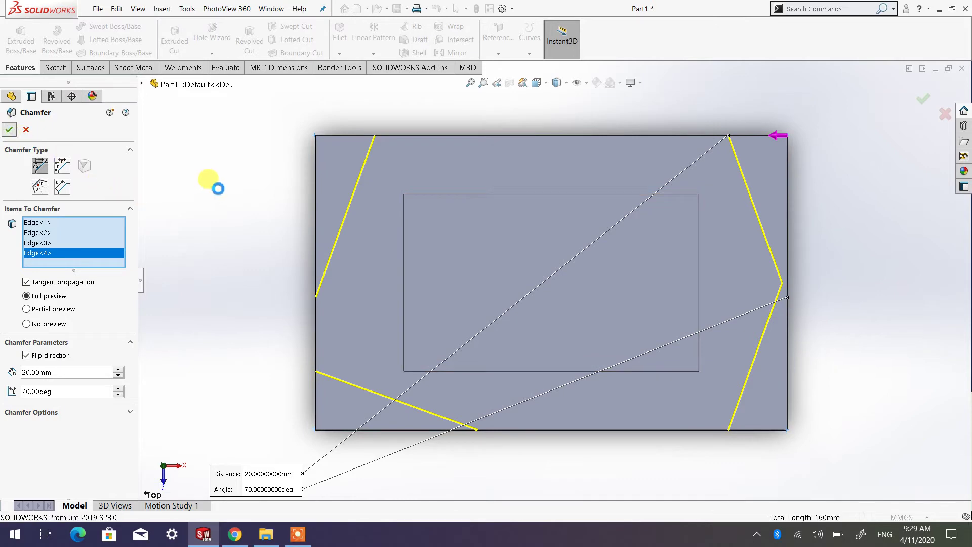
Reopen Chamfer4 with Edit Feature, view from the Top, and set its angle to 45°
{"action": "mouse_move", "coordinate": [505, 343]}
{"action": "middle_mouse_down"}
{"action": "mouse_move", "coordinate": [499, 206]}
{"action": "mouse_move", "coordinate": [445, 278]}
{"action": "mouse_move", "coordinate": [442, 298]}
{"action": "middle_mouse_up"}
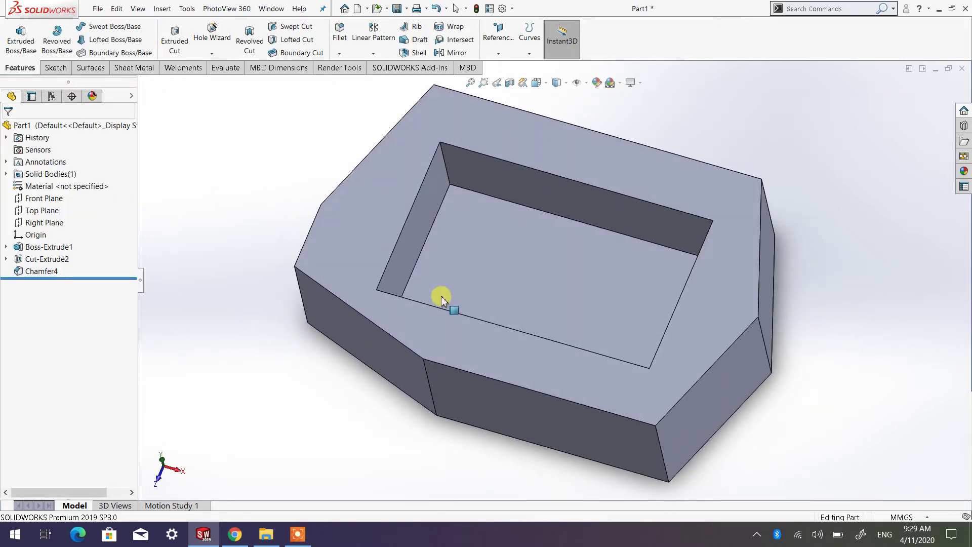
{"action": "right_click", "coordinate": [43, 272]}
{"action": "left_click", "coordinate": [329, 271]}
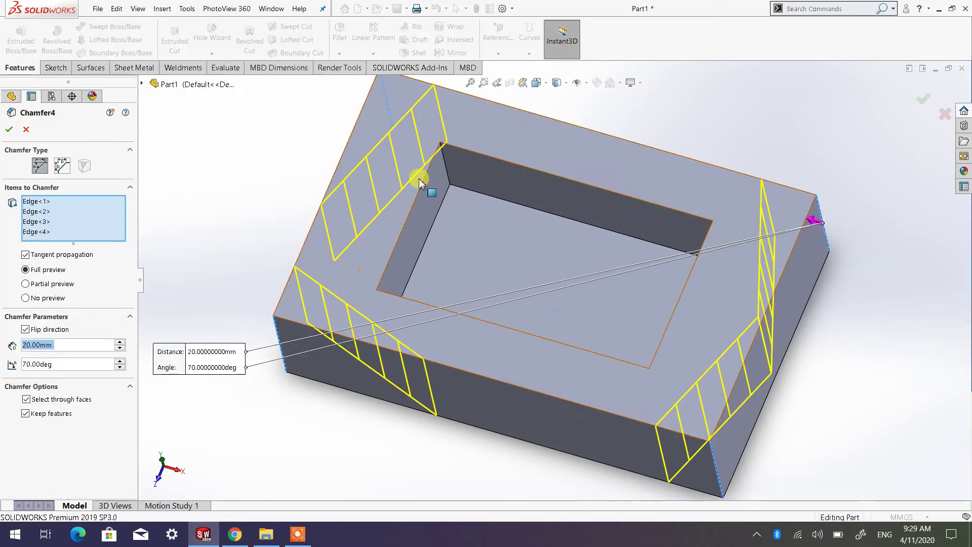
{"action": "mouse_move", "coordinate": [427, 184]}
{"action": "middle_mouse_down"}
{"action": "mouse_move", "coordinate": [427, 243]}
{"action": "mouse_move", "coordinate": [473, 152]}
{"action": "middle_mouse_up"}
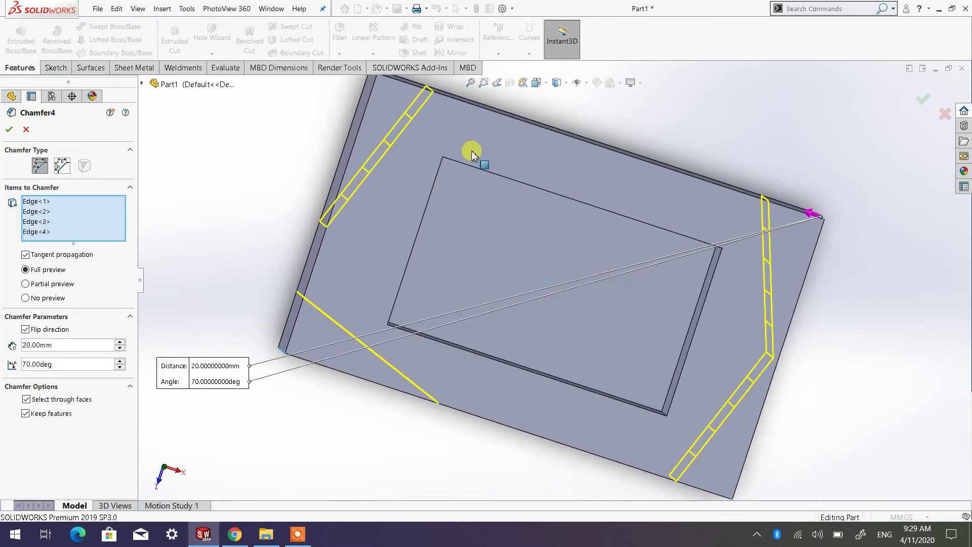
{"action": "left_click", "coordinate": [536, 82]}
{"action": "left_click", "coordinate": [549, 112]}
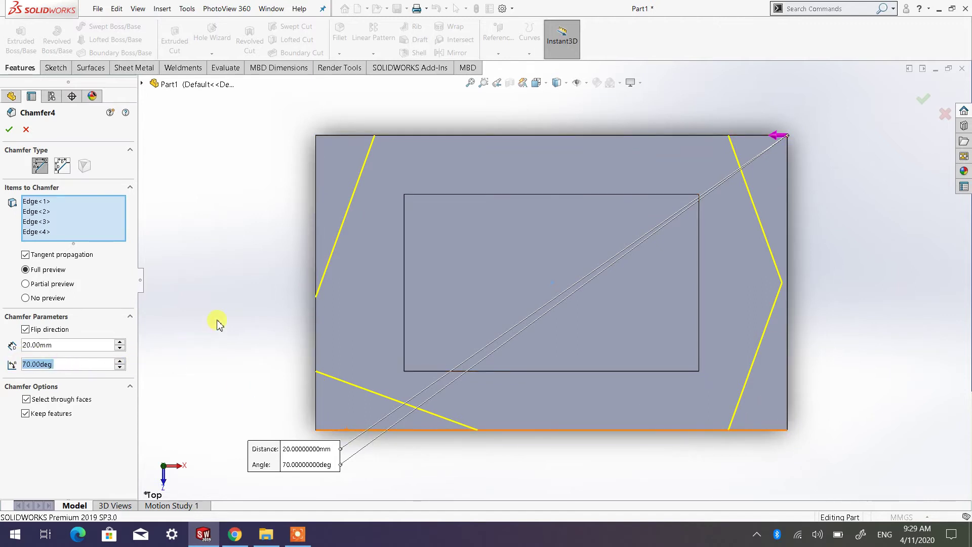
{"action": "type", "text": "45"}
{"action": "key", "text": "Return"}
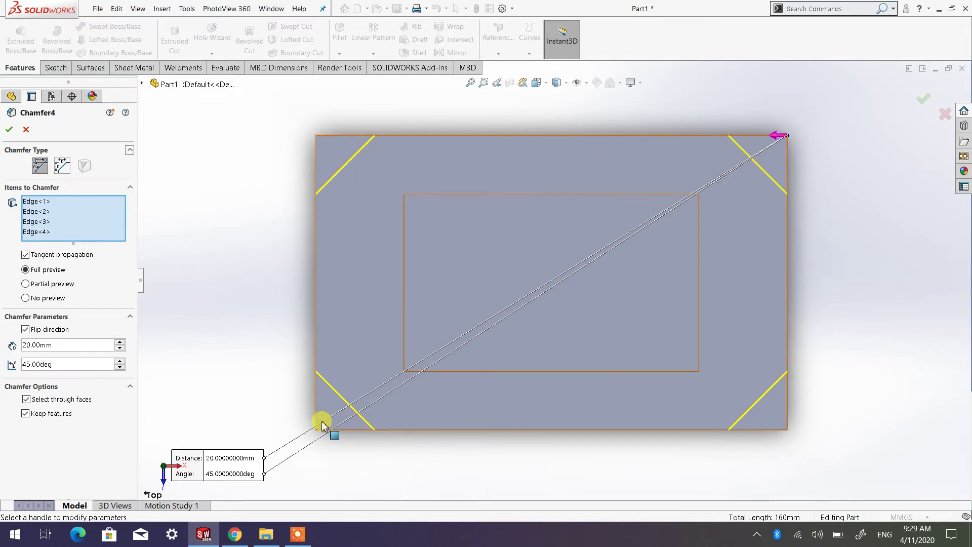
Apply the 45° Chamfer4, orbit to a tilted view, and pick a pocket edge
{"action": "left_click", "coordinate": [7, 131]}
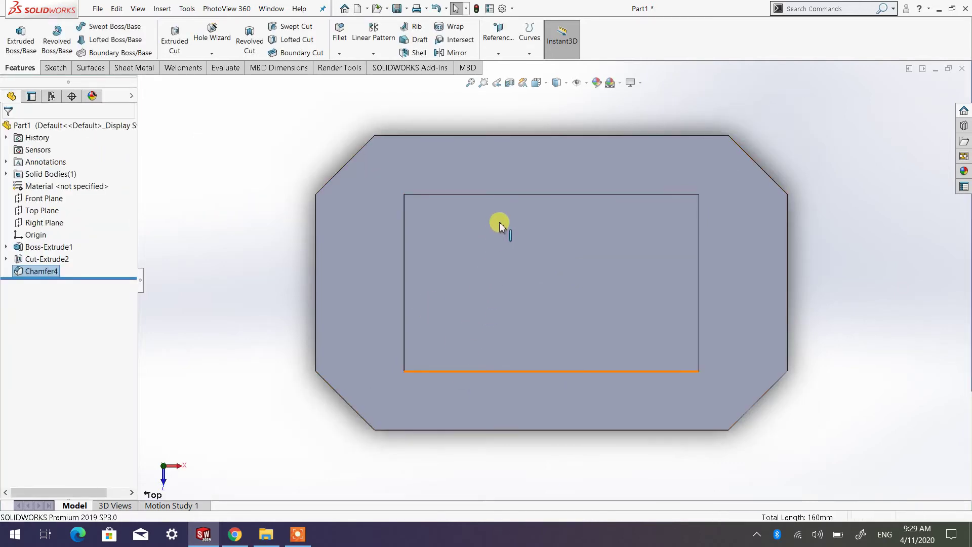
{"action": "mouse_move", "coordinate": [499, 223]}
{"action": "middle_mouse_down"}
{"action": "mouse_move", "coordinate": [486, 185]}
{"action": "mouse_move", "coordinate": [441, 226]}
{"action": "mouse_move", "coordinate": [452, 235]}
{"action": "mouse_move", "coordinate": [451, 245]}
{"action": "mouse_move", "coordinate": [441, 235]}
{"action": "mouse_move", "coordinate": [440, 253]}
{"action": "middle_mouse_up"}
{"action": "left_click", "coordinate": [532, 151]}
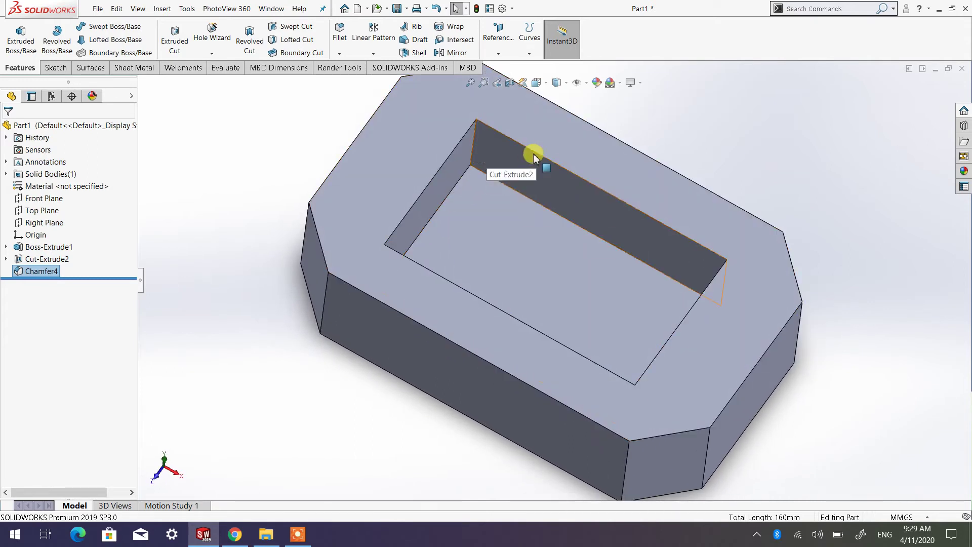
Fit the part in view and start a Chamfer with 10 mm distance and 45° angle
{"action": "key", "text": "f"}
{"action": "left_click", "coordinate": [338, 54]}
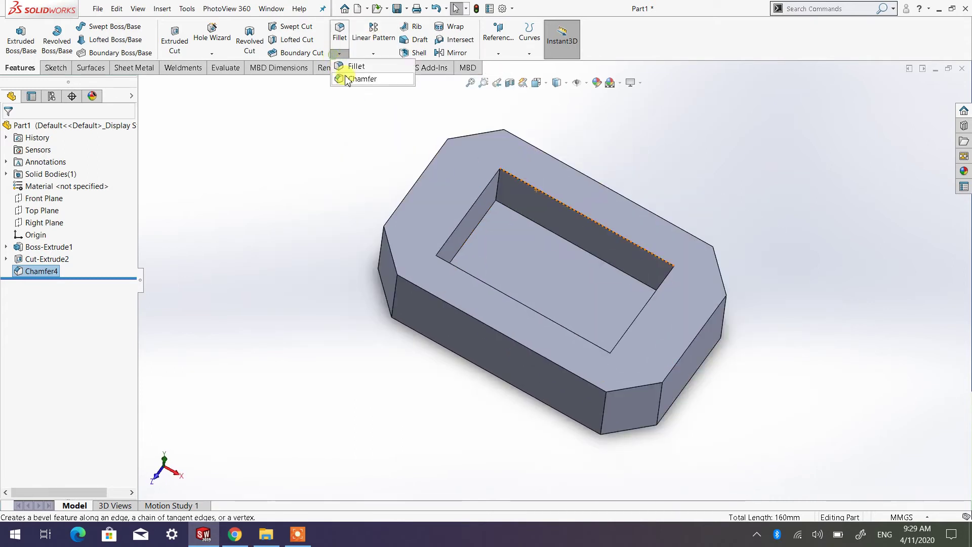
{"action": "left_click", "coordinate": [347, 79]}
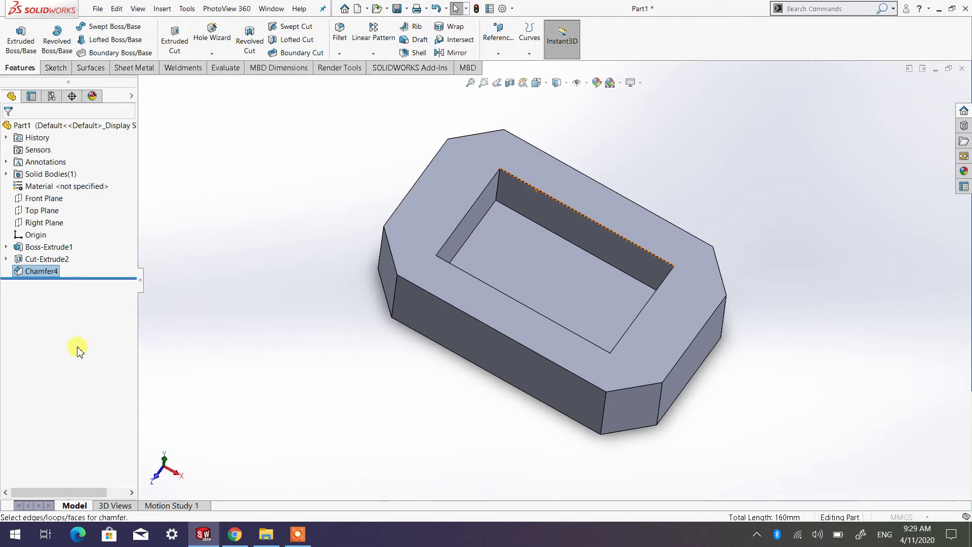
{"action": "type", "text": "10"}
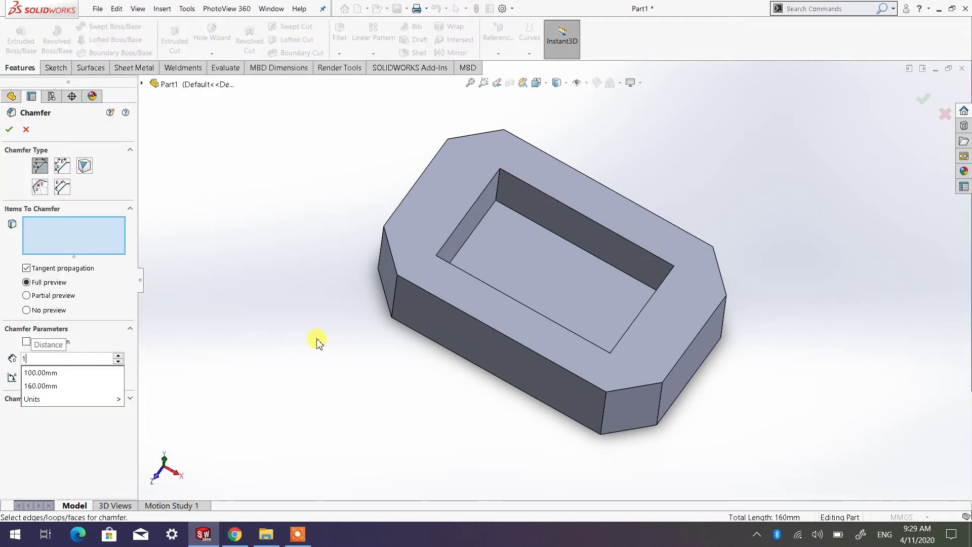
{"action": "left_click", "coordinate": [233, 324]}
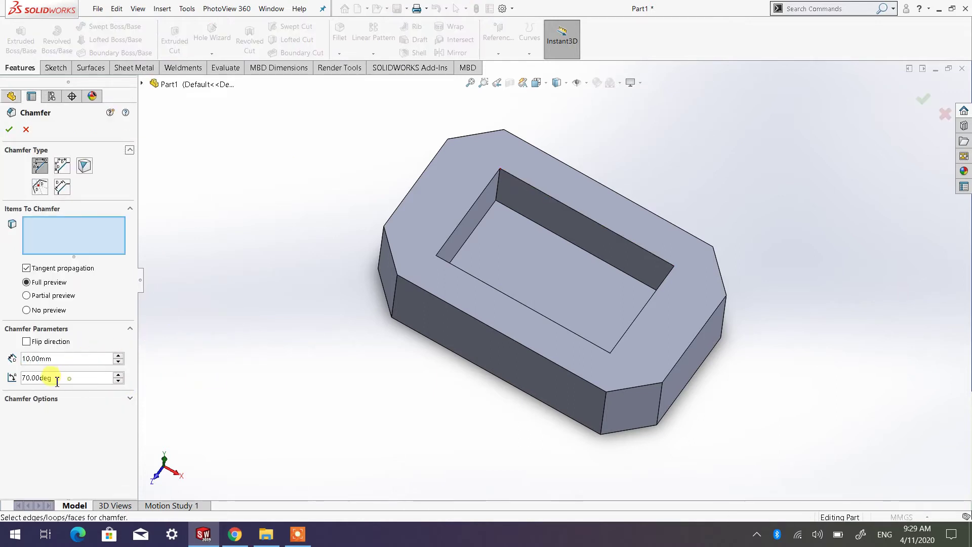
{"action": "type", "text": "45"}
{"action": "key", "text": "Return"}
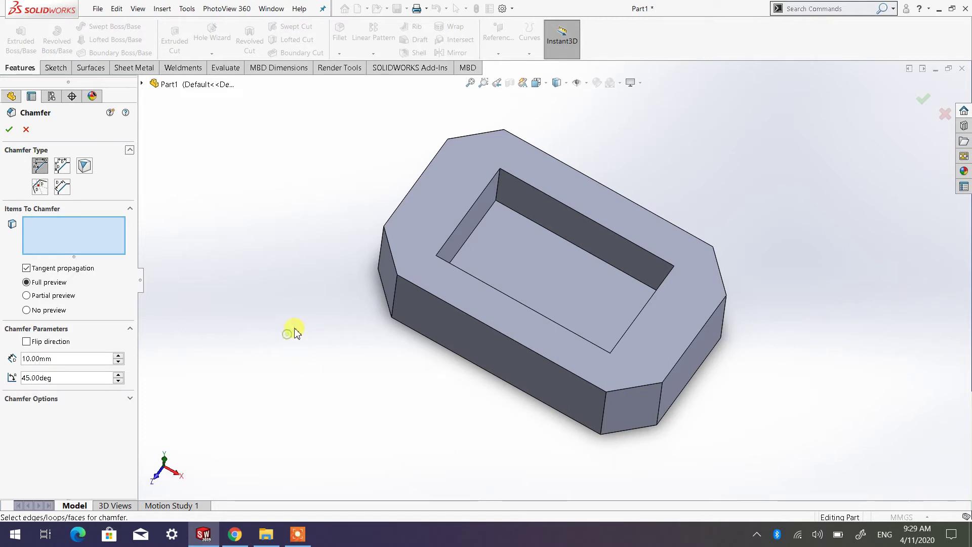
{"action": "scroll", "coordinate": [506, 200], "scroll_direction": "down", "scroll_amount": 2}
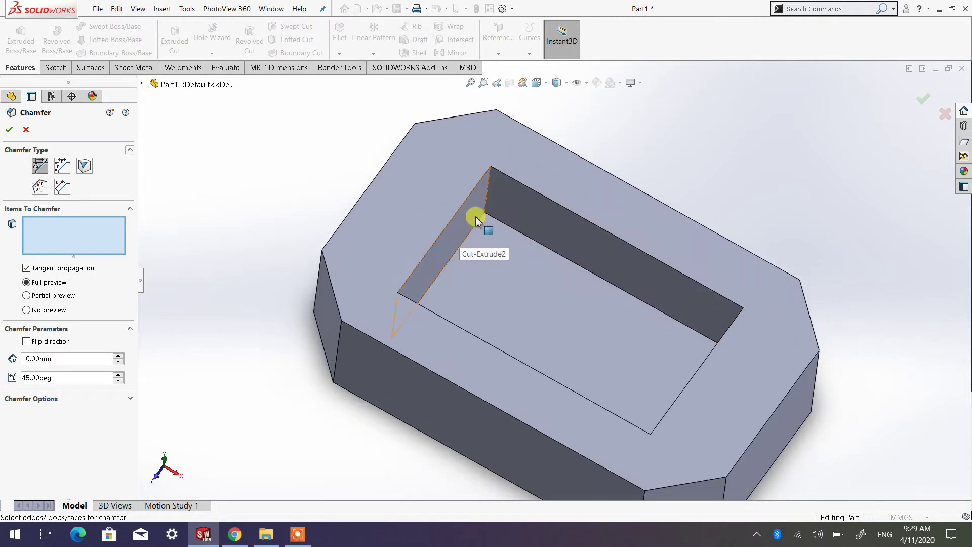
Select the four inner vertical pocket edges and apply the chamfer
{"action": "left_click", "coordinate": [487, 195]}
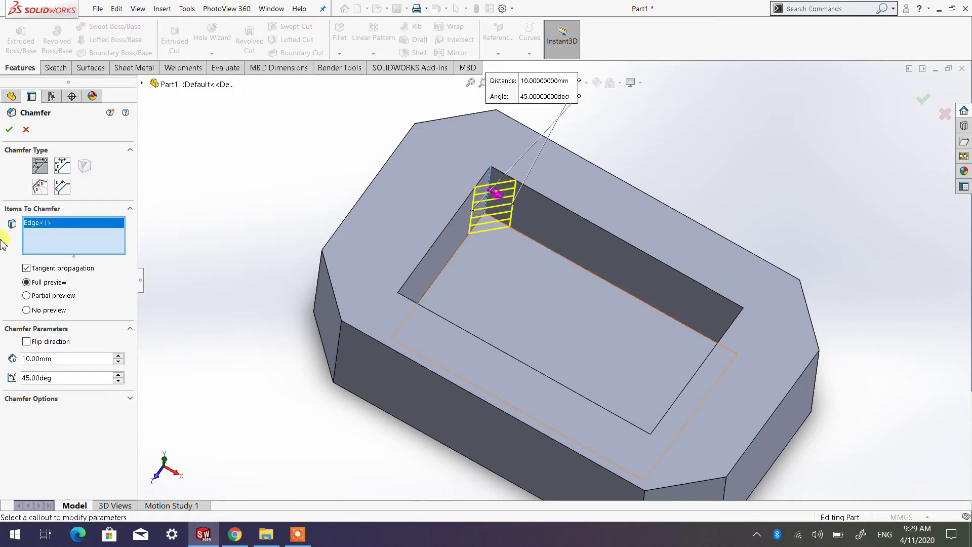
{"action": "mouse_move", "coordinate": [587, 285]}
{"action": "middle_mouse_down"}
{"action": "mouse_move", "coordinate": [616, 325]}
{"action": "mouse_move", "coordinate": [521, 349]}
{"action": "mouse_move", "coordinate": [528, 365]}
{"action": "mouse_move", "coordinate": [633, 380]}
{"action": "mouse_move", "coordinate": [616, 429]}
{"action": "mouse_move", "coordinate": [629, 419]}
{"action": "middle_mouse_up"}
{"action": "left_click", "coordinate": [753, 327]}
{"action": "left_click", "coordinate": [513, 349]}
{"action": "left_click", "coordinate": [656, 387]}
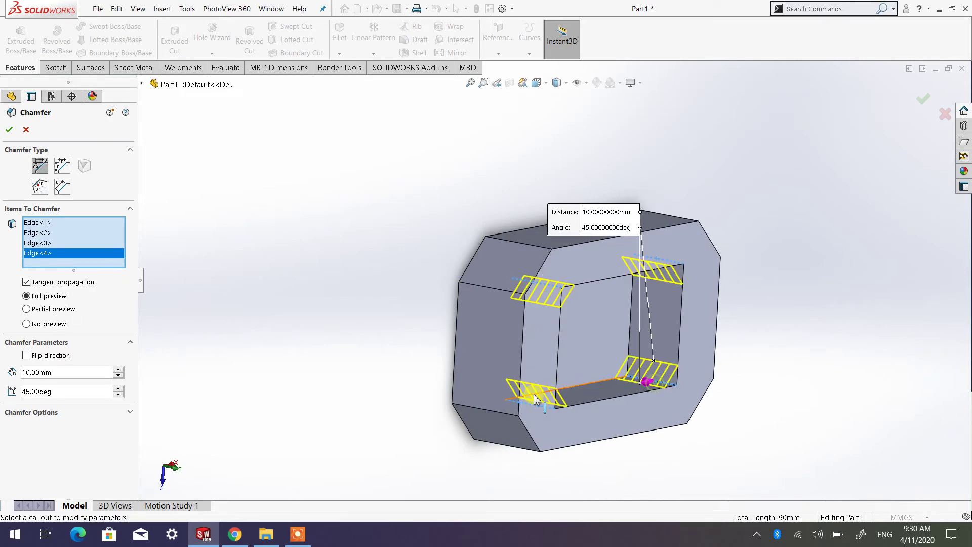
{"action": "mouse_move", "coordinate": [656, 388]}
{"action": "middle_mouse_down"}
{"action": "mouse_move", "coordinate": [462, 321]}
{"action": "mouse_move", "coordinate": [425, 257]}
{"action": "mouse_move", "coordinate": [178, 187]}
{"action": "middle_mouse_up"}
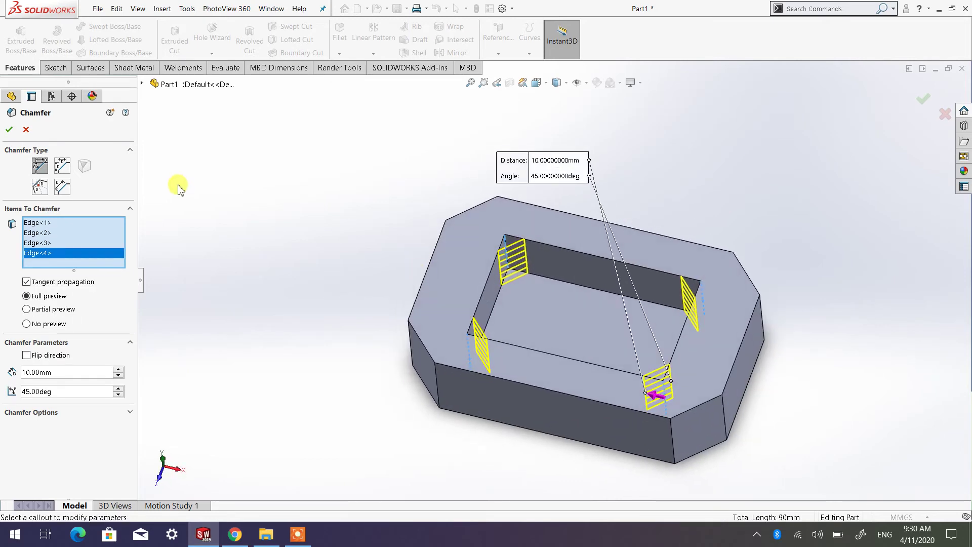
{"action": "left_click", "coordinate": [9, 131]}
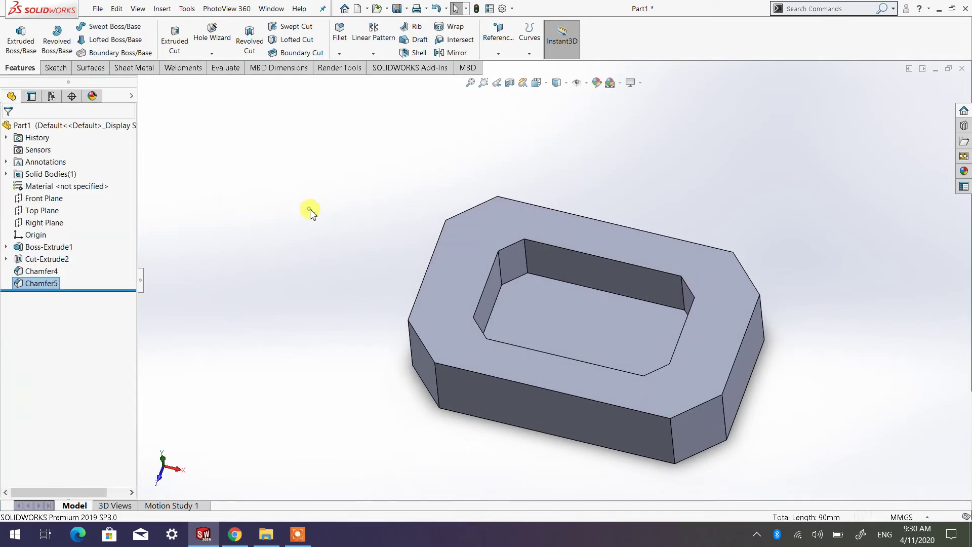
Delete the selected features with dependents, then undo the accidental pocket deletion
{"action": "mouse_move", "coordinate": [522, 352]}
{"action": "middle_mouse_down"}
{"action": "mouse_move", "coordinate": [496, 397]}
{"action": "mouse_move", "coordinate": [601, 257]}
{"action": "mouse_move", "coordinate": [532, 282]}
{"action": "mouse_move", "coordinate": [523, 312]}
{"action": "mouse_move", "coordinate": [532, 276]}
{"action": "mouse_move", "coordinate": [582, 310]}
{"action": "mouse_move", "coordinate": [553, 320]}
{"action": "middle_mouse_up"}
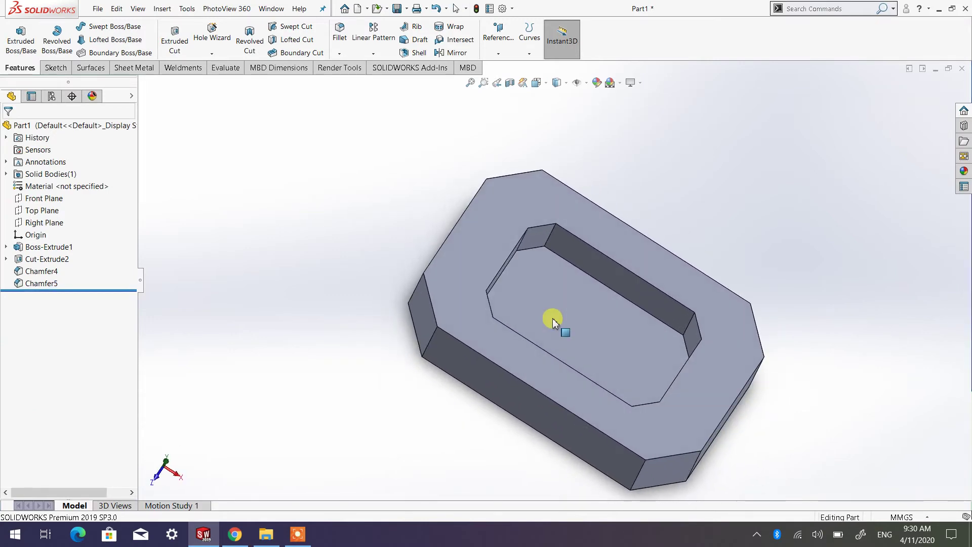
{"action": "left_click", "coordinate": [55, 286], "text": "shift"}
{"action": "right_click", "coordinate": [55, 284]}
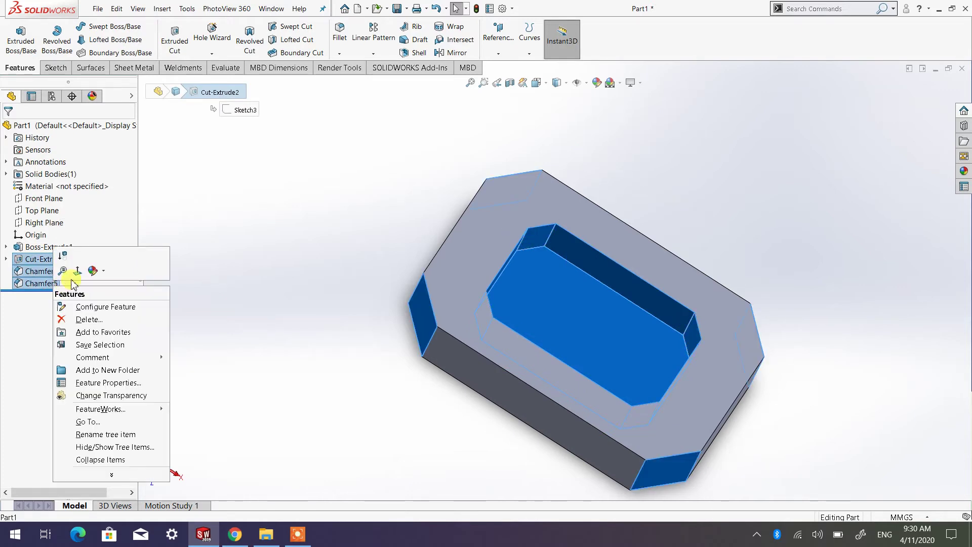
{"action": "left_click", "coordinate": [89, 319]}
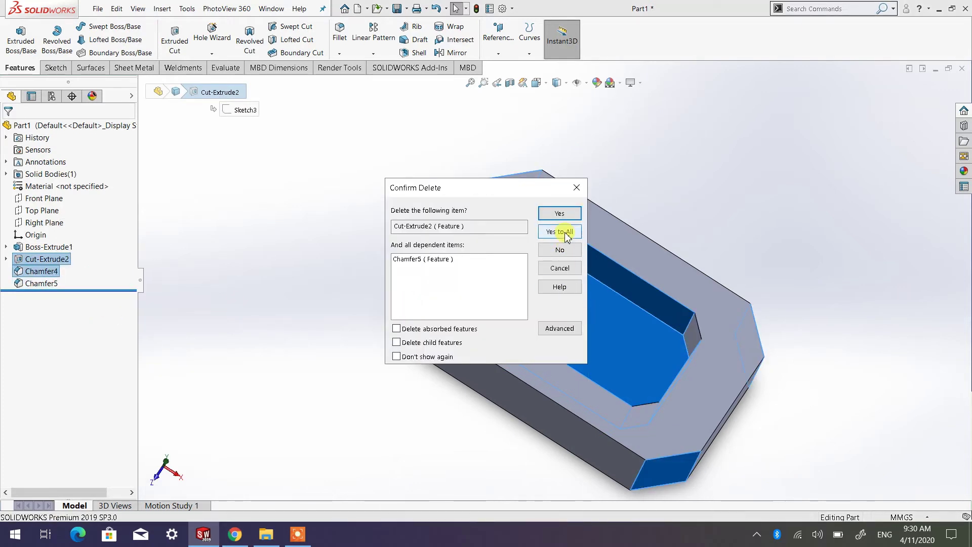
{"action": "left_click", "coordinate": [560, 213]}
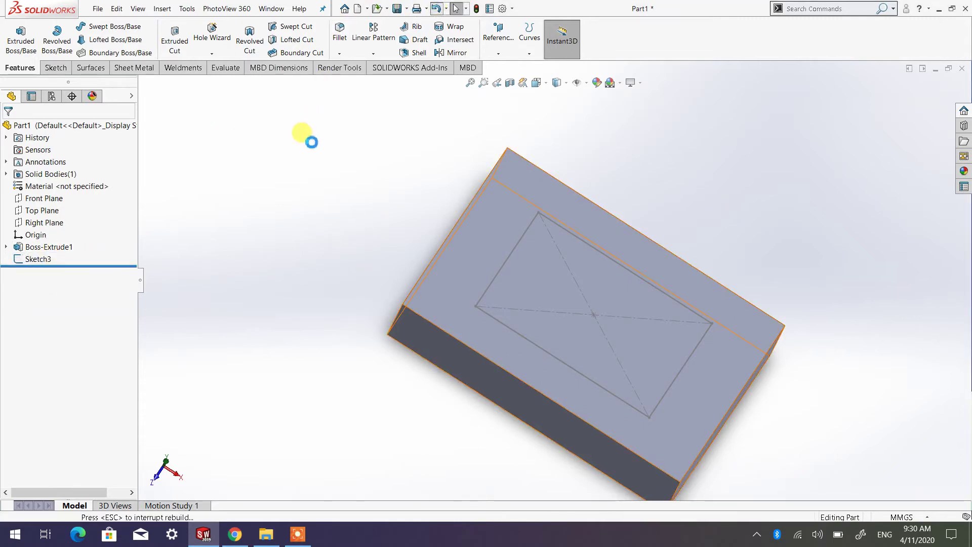
{"action": "key", "text": "ctrl+z"}
Select Chamfer4 and Chamfer5 in the tree and delete only those two features
{"action": "left_click", "coordinate": [40, 273]}
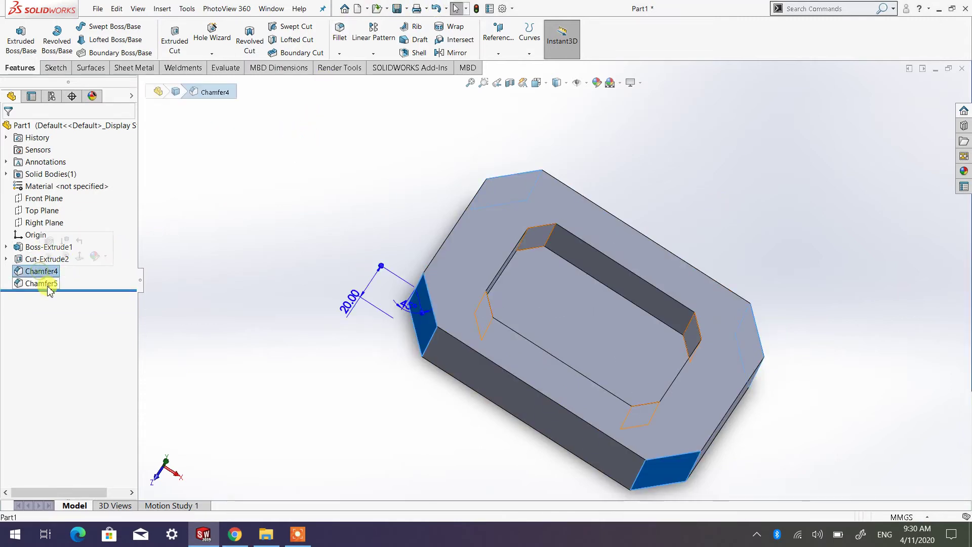
{"action": "left_click", "coordinate": [48, 284], "text": "ctrl"}
{"action": "right_click", "coordinate": [48, 285]}
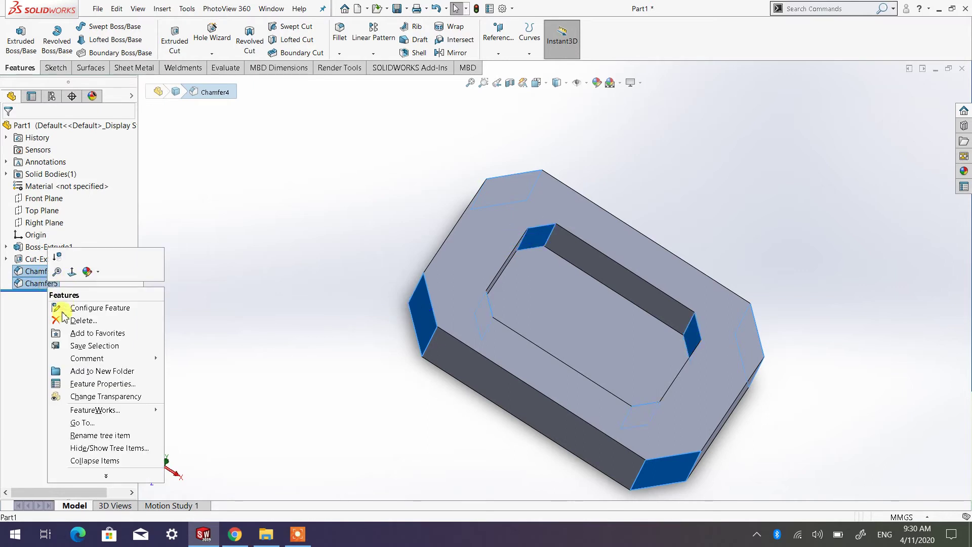
{"action": "left_click", "coordinate": [77, 321]}
{"action": "left_click", "coordinate": [567, 232]}
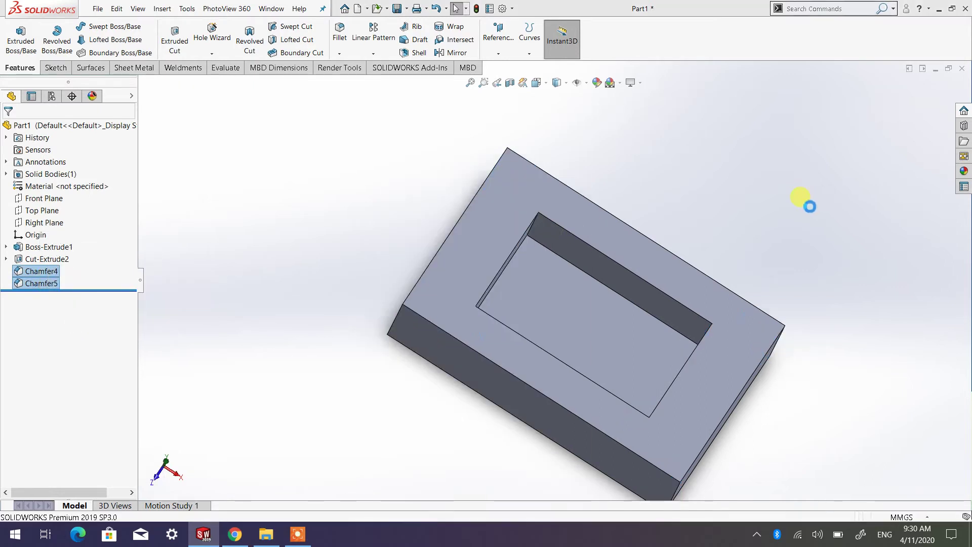
{"action": "middle_click_drag", "start_coordinate": [637, 334], "coordinate": [606, 210]}
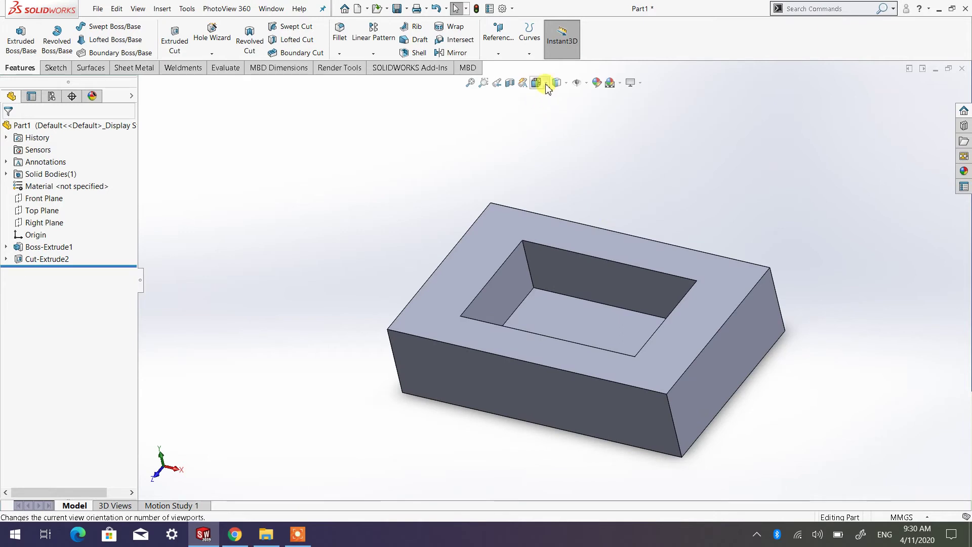
Switch to Isometric view and start a new distance-distance Chamfer
{"action": "left_click", "coordinate": [538, 83]}
{"action": "left_click", "coordinate": [604, 111]}
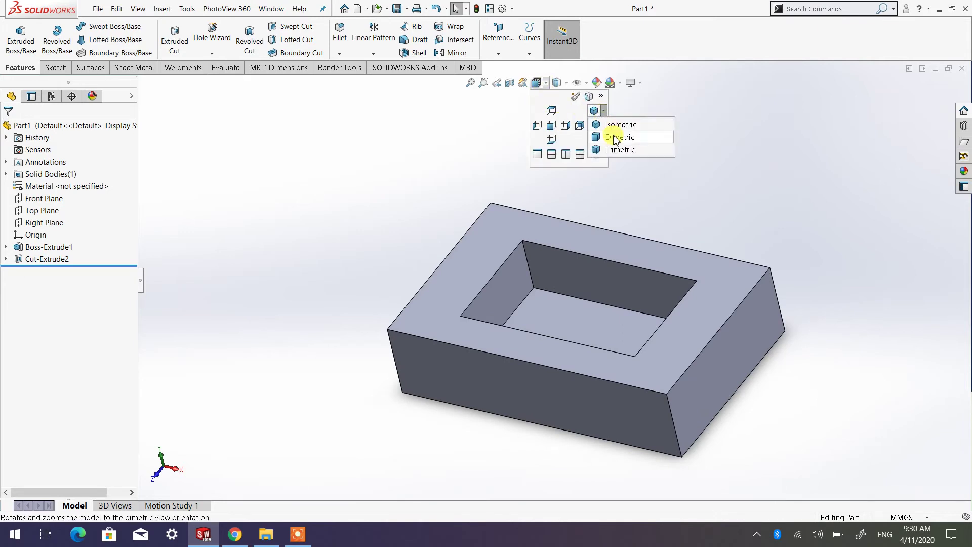
{"action": "left_click", "coordinate": [615, 125]}
{"action": "left_click", "coordinate": [339, 53]}
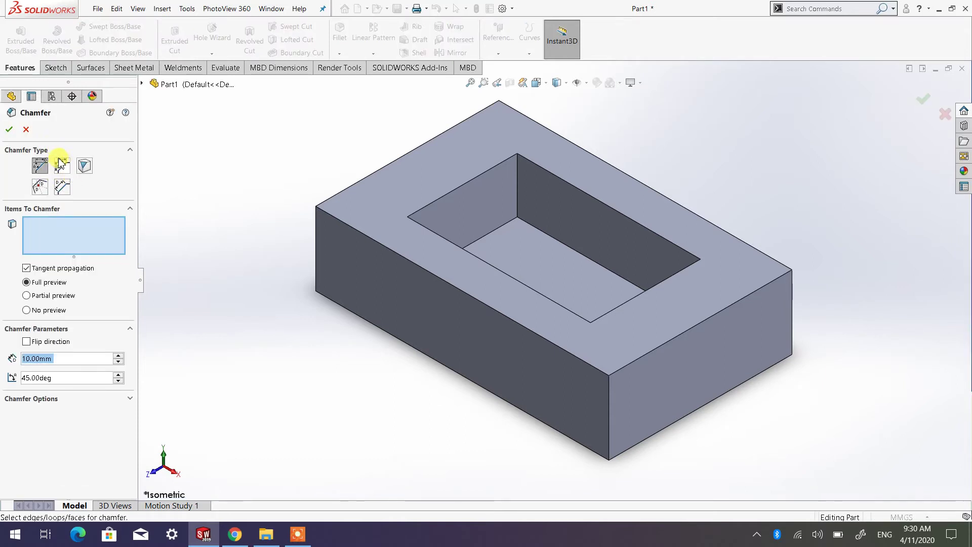
{"action": "left_click", "coordinate": [62, 166]}
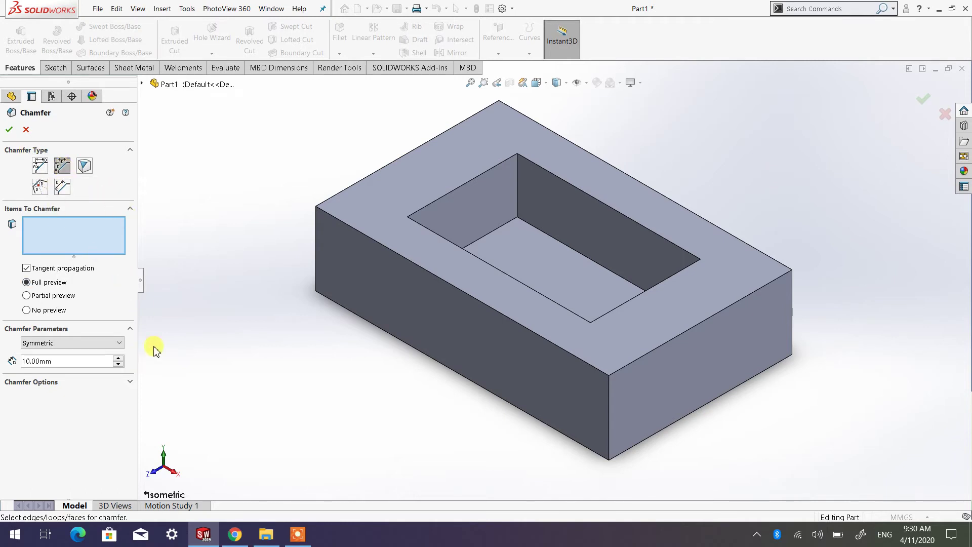
Try the Asymmetric chamfer method, then switch back to Symmetric
{"action": "left_click", "coordinate": [102, 343]}
{"action": "left_click", "coordinate": [82, 357]}
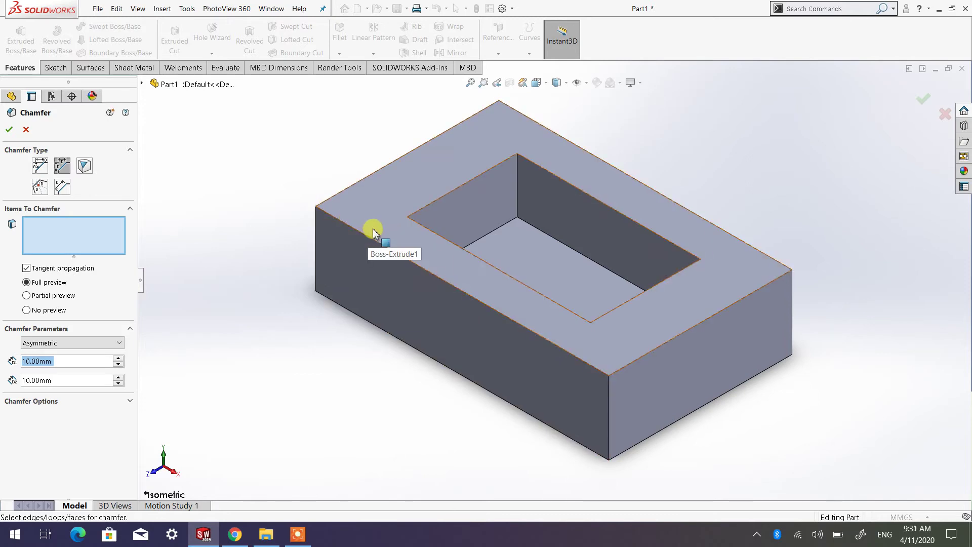
{"action": "left_click", "coordinate": [84, 343]}
{"action": "left_click", "coordinate": [77, 354]}
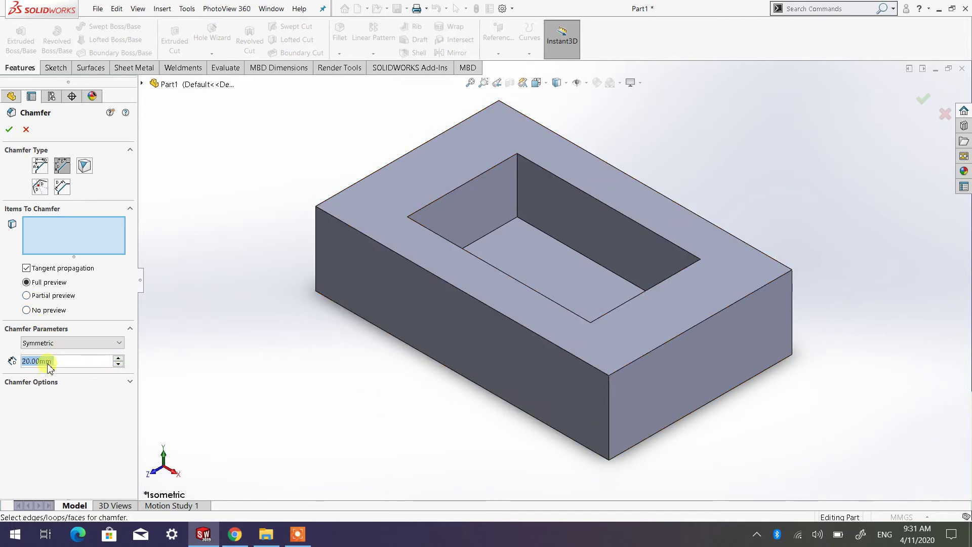
Add all four vertical outer corner edges to the 20 mm chamfer, then view the block from Top
{"action": "left_click", "coordinate": [608, 408]}
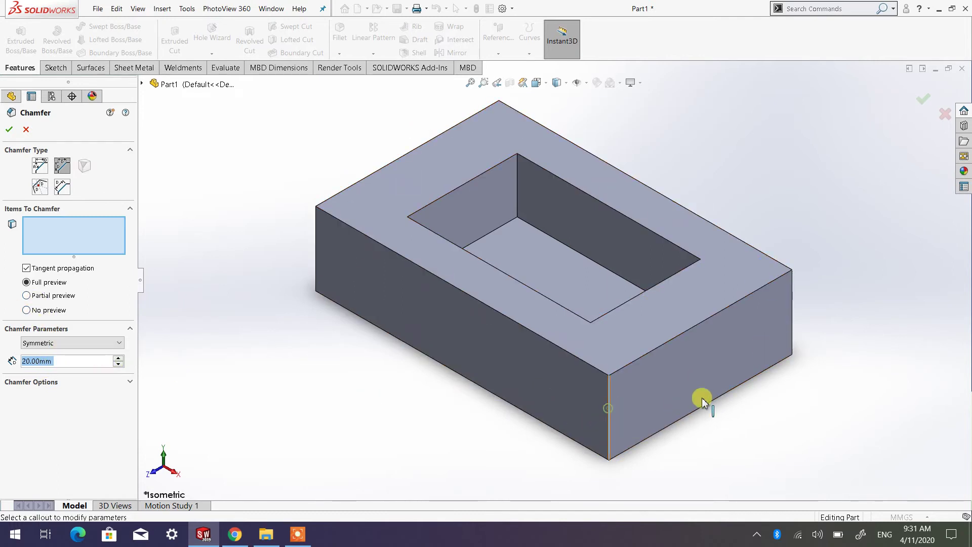
{"action": "left_click", "coordinate": [792, 320]}
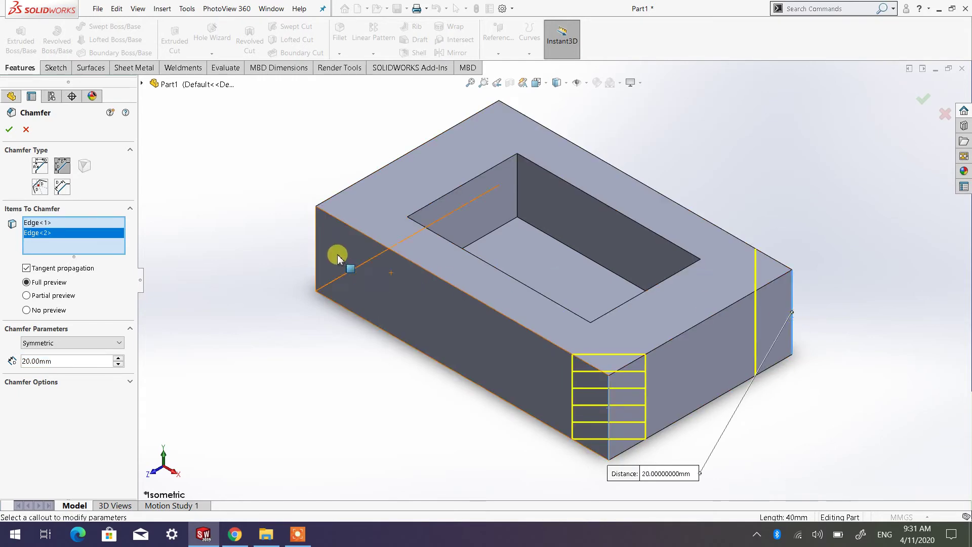
{"action": "left_click", "coordinate": [319, 241]}
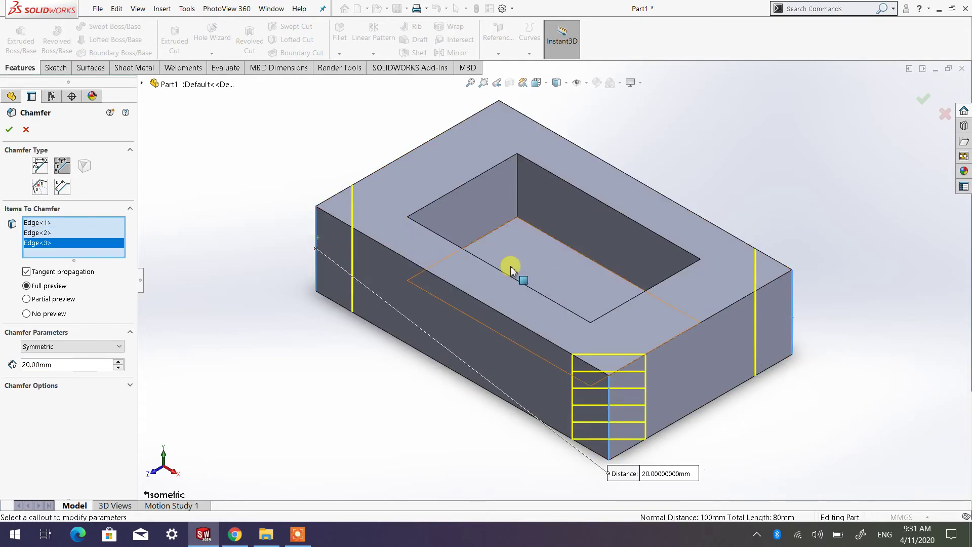
{"action": "mouse_move", "coordinate": [512, 267]}
{"action": "middle_mouse_down"}
{"action": "mouse_move", "coordinate": [524, 367]}
{"action": "mouse_move", "coordinate": [521, 357]}
{"action": "middle_mouse_up"}
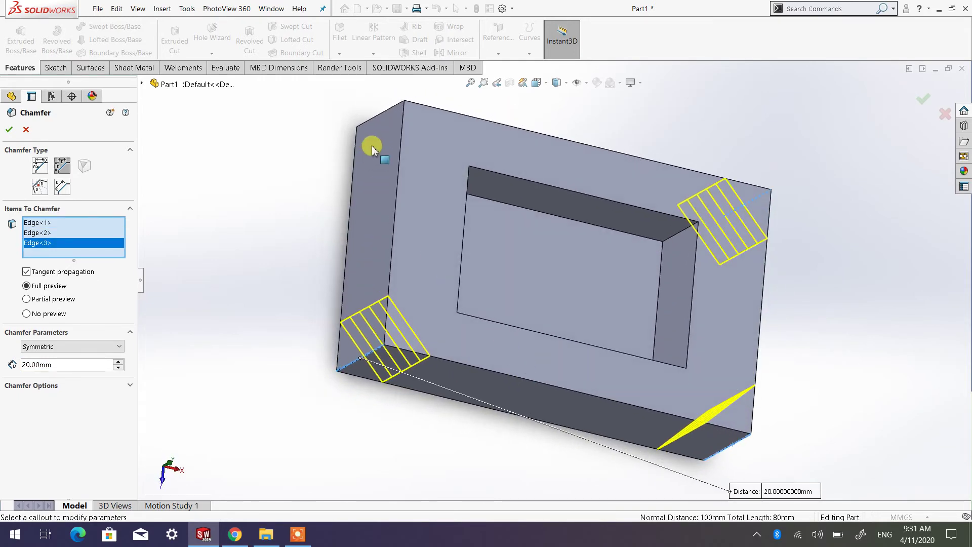
{"action": "left_click", "coordinate": [381, 118]}
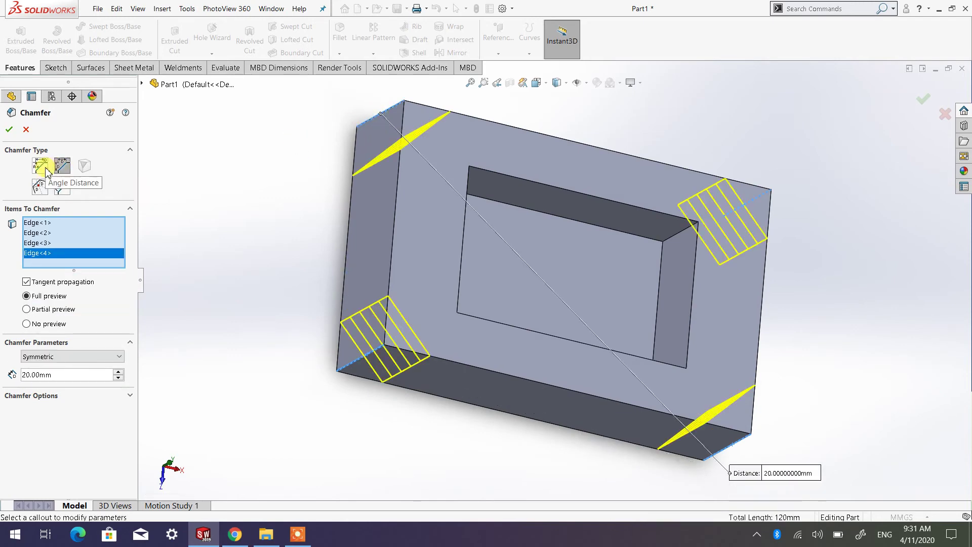
{"action": "middle_click_drag", "start_coordinate": [232, 249], "coordinate": [199, 202]}
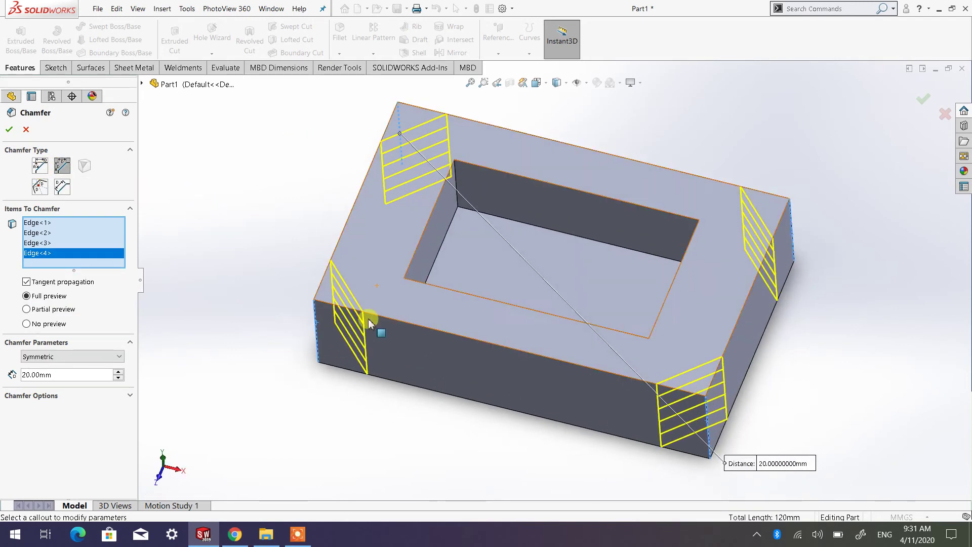
{"action": "left_click", "coordinate": [536, 82]}
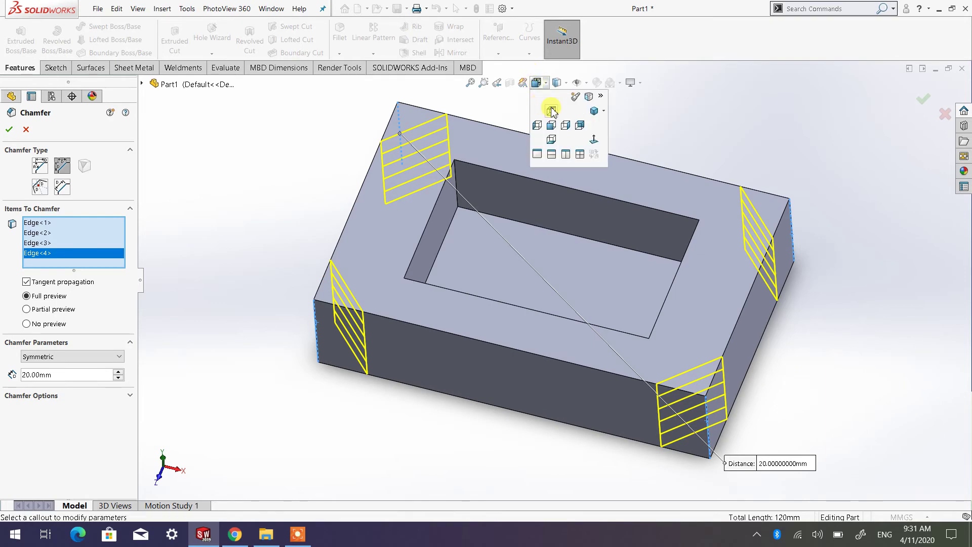
{"action": "left_click", "coordinate": [551, 111]}
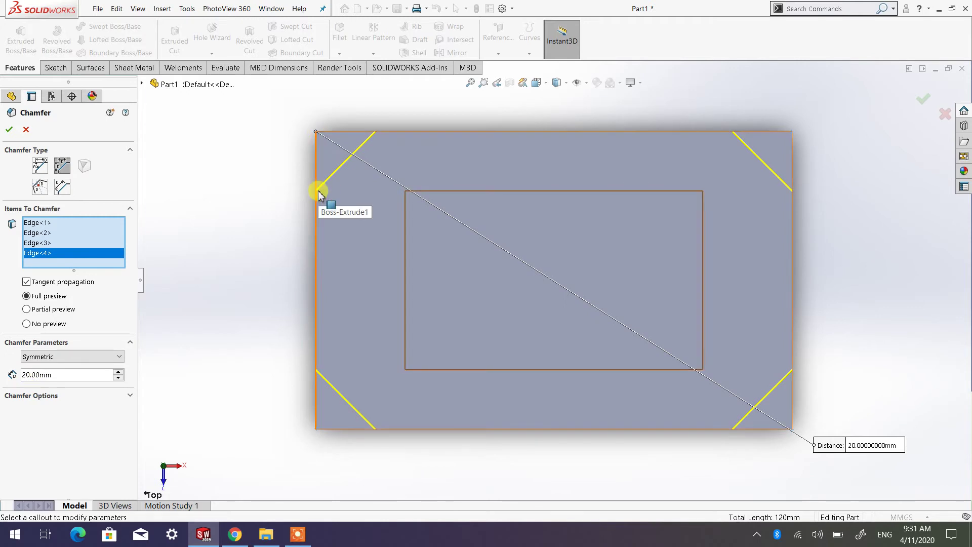
Switch the chamfer to Asymmetric with a 20 mm second distance
{"action": "left_click", "coordinate": [111, 359]}
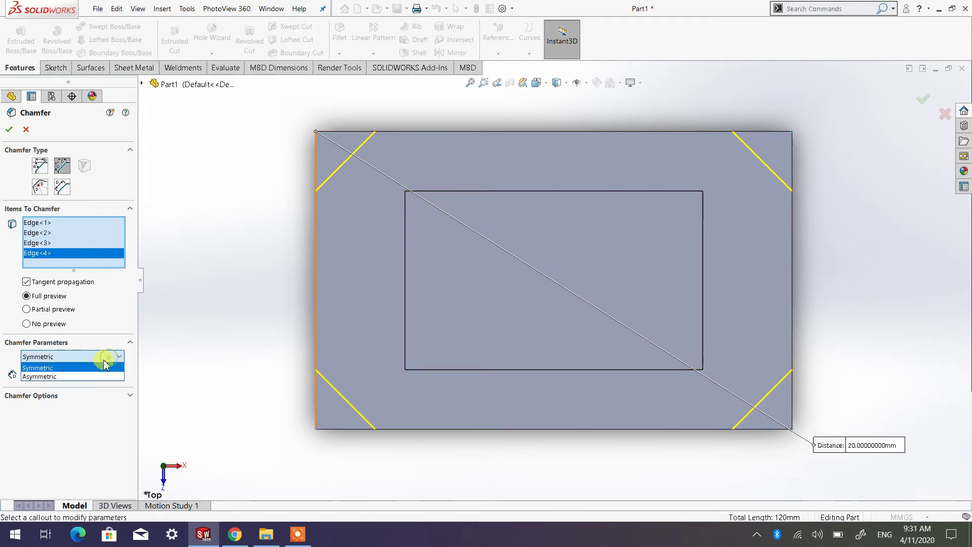
{"action": "left_click", "coordinate": [84, 377]}
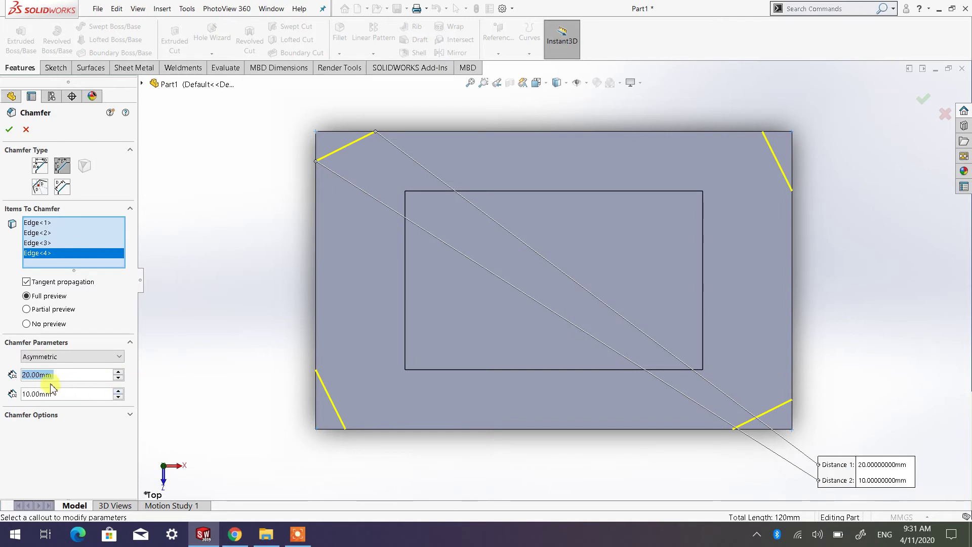
{"action": "left_click", "coordinate": [62, 398]}
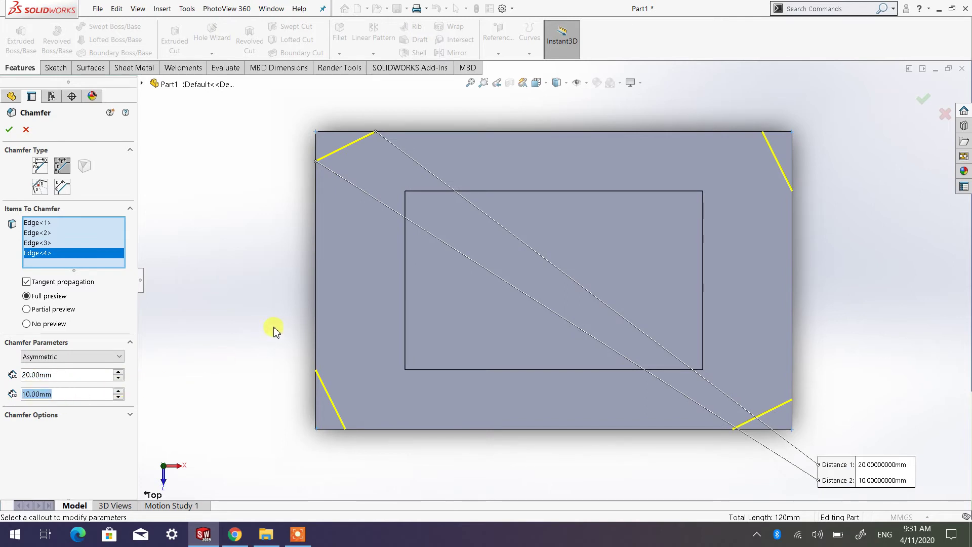
{"action": "type", "text": "20"}
{"action": "key", "text": "Tab"}
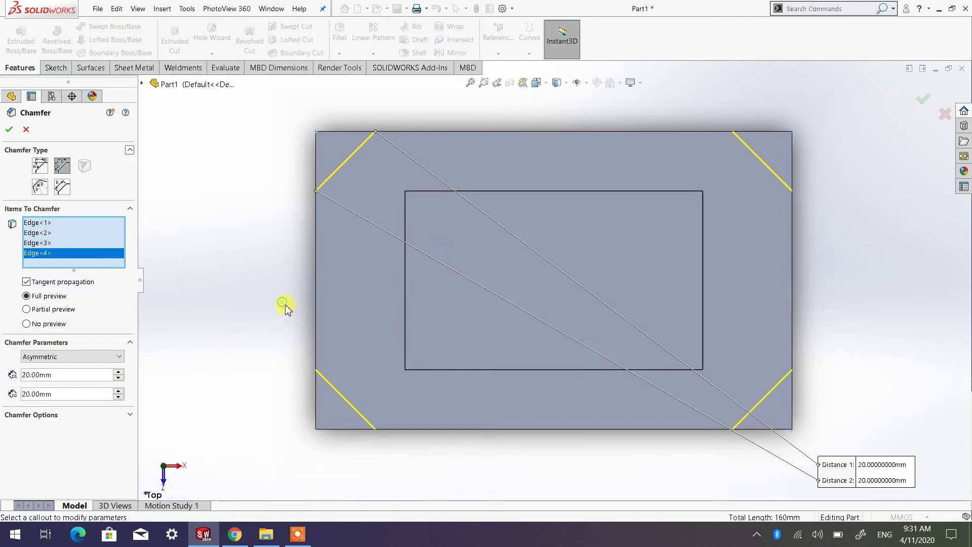
{"action": "left_click_drag", "start_coordinate": [823, 468], "coordinate": [373, 200]}
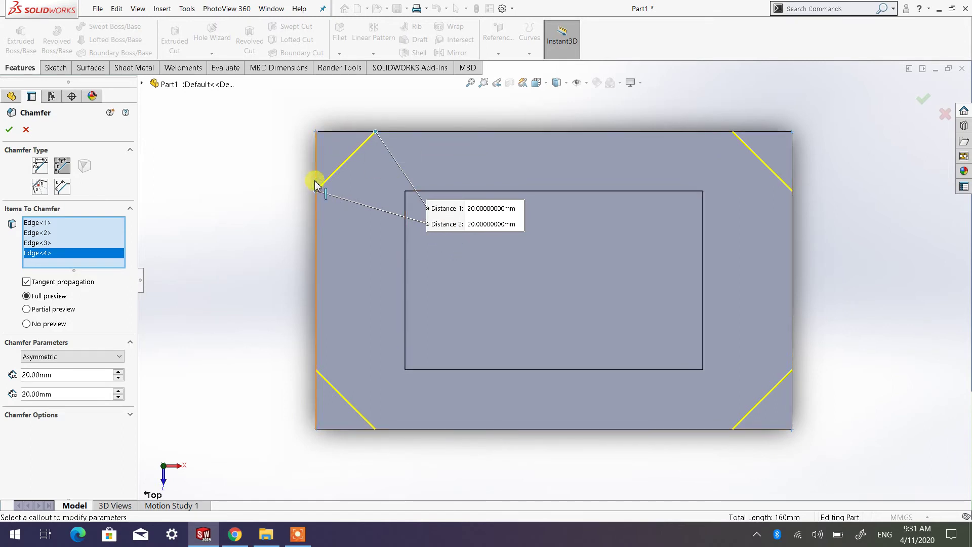
Change the second chamfer distance to 40 mm
{"action": "double_click", "coordinate": [61, 378]}
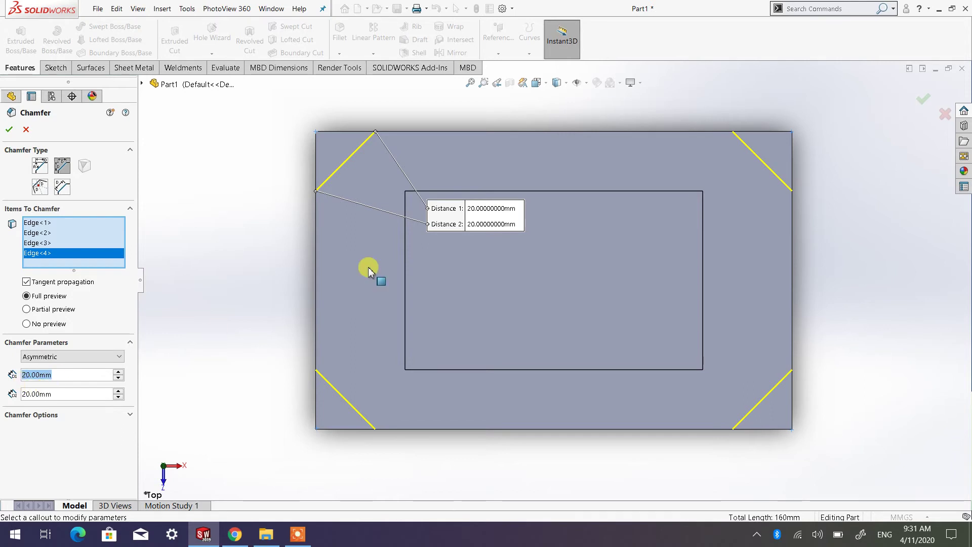
{"action": "double_click", "coordinate": [59, 396]}
{"action": "double_click", "coordinate": [62, 394]}
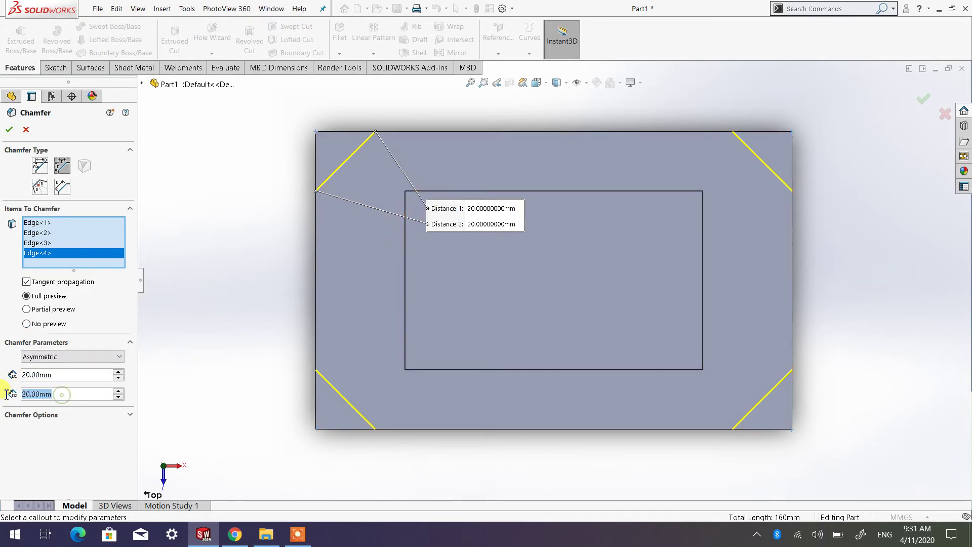
{"action": "type", "text": "40"}
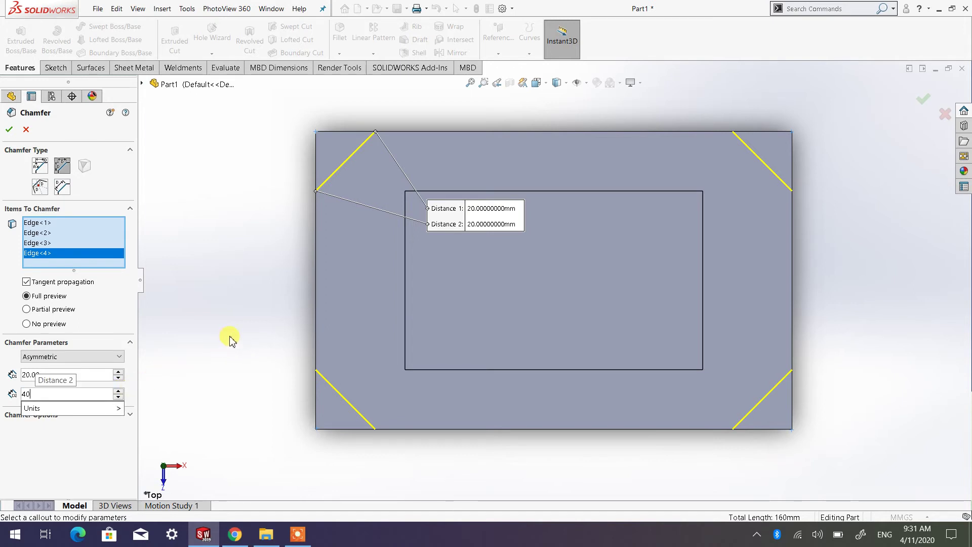
{"action": "left_click", "coordinate": [214, 329]}
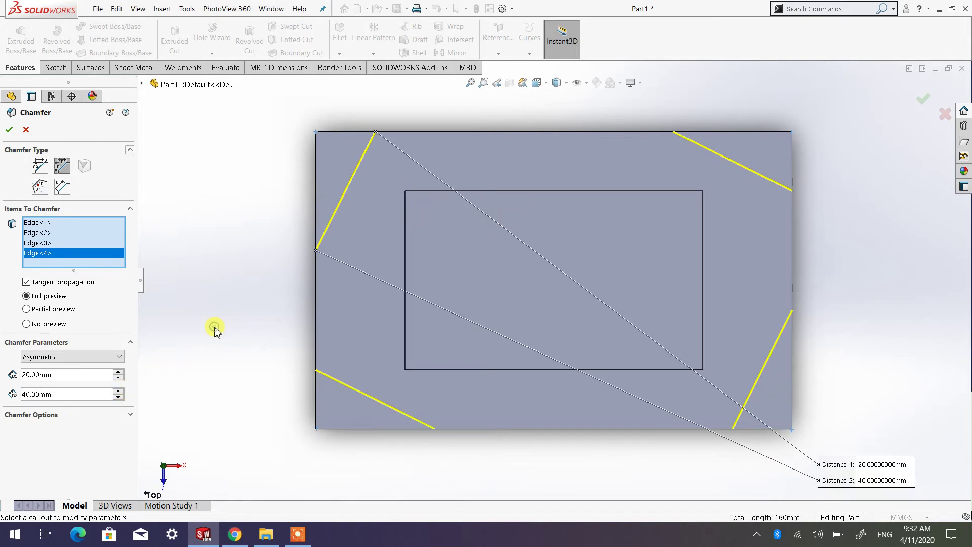
{"action": "mouse_move", "coordinate": [835, 465]}
{"action": "left_mouse_down"}
{"action": "mouse_move", "coordinate": [629, 357]}
{"action": "mouse_move", "coordinate": [360, 173]}
{"action": "left_mouse_up"}
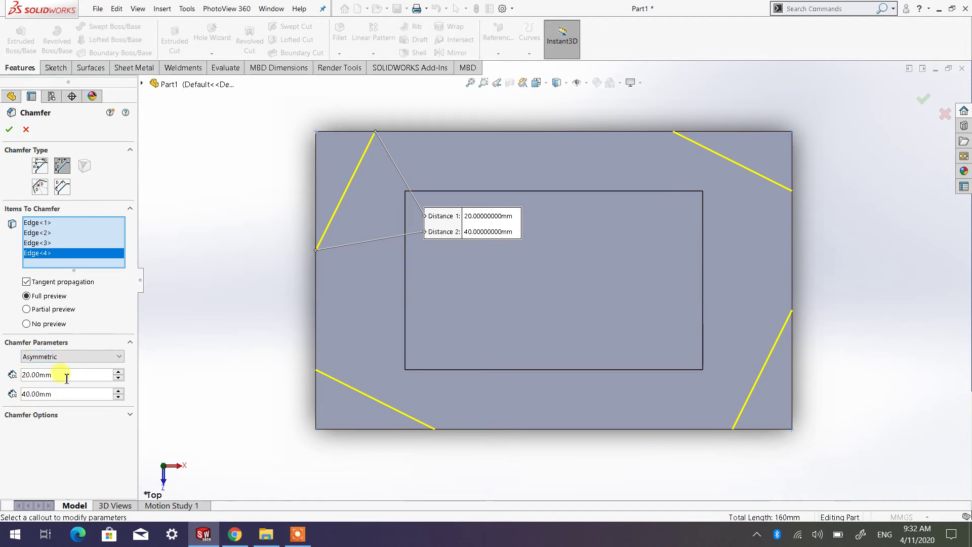
Reset the second distance to 20 mm and the first distance to 40 mm
{"action": "left_click_drag", "start_coordinate": [62, 394], "coordinate": [4, 394]}
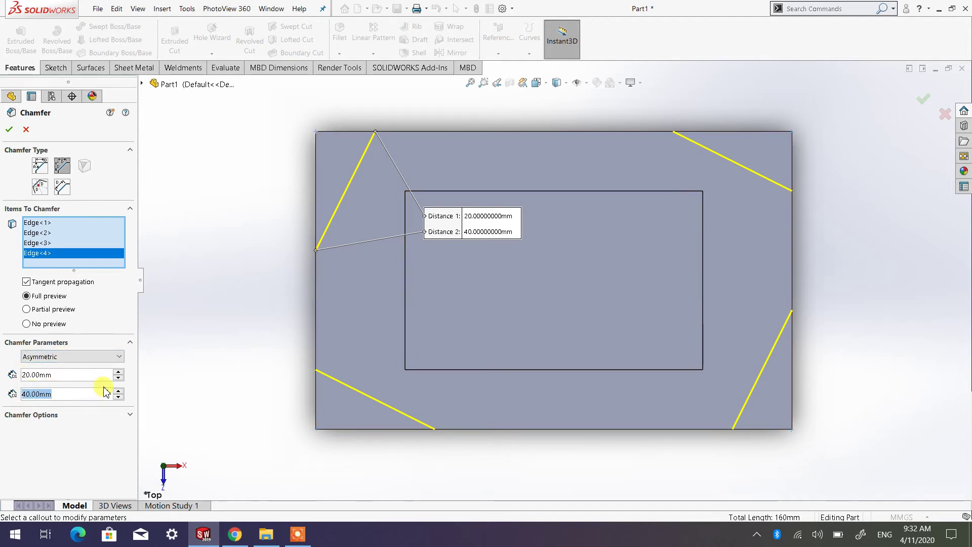
{"action": "type", "text": "20"}
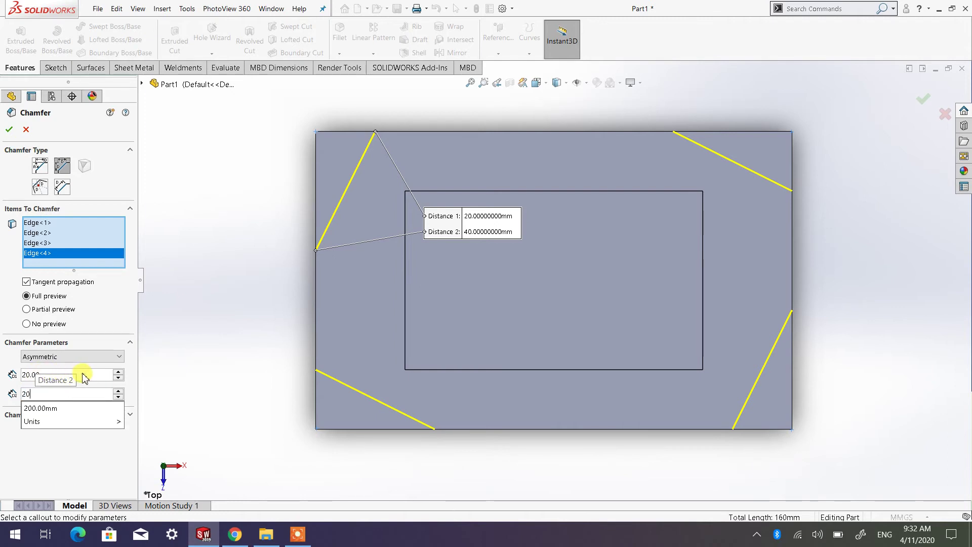
{"action": "left_click", "coordinate": [84, 375]}
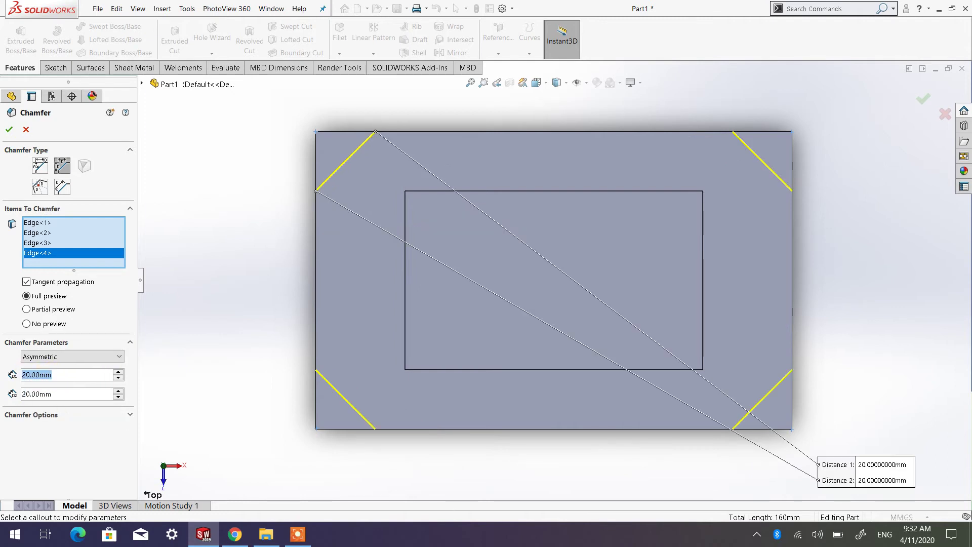
{"action": "type", "text": "40"}
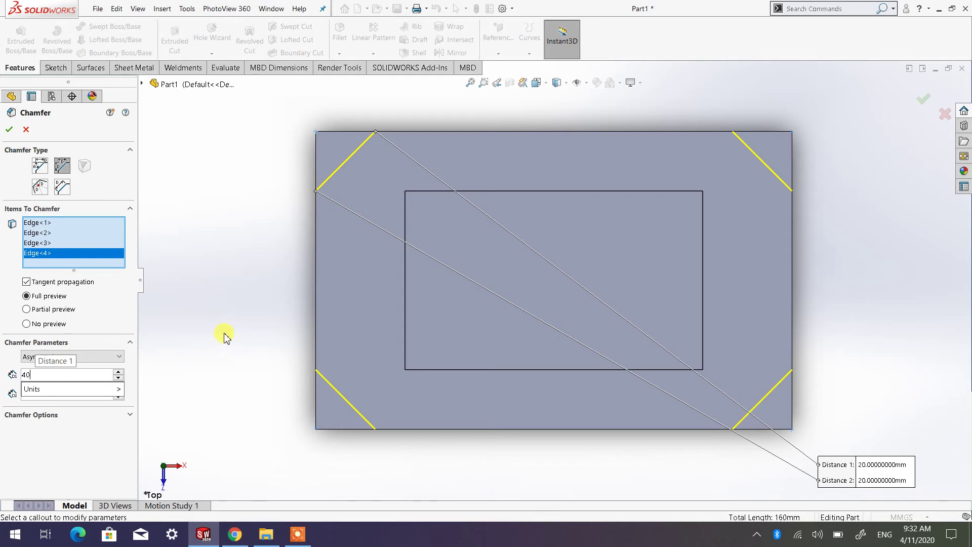
{"action": "left_click", "coordinate": [224, 336]}
{"action": "left_click_drag", "start_coordinate": [827, 469], "coordinate": [314, 200]}
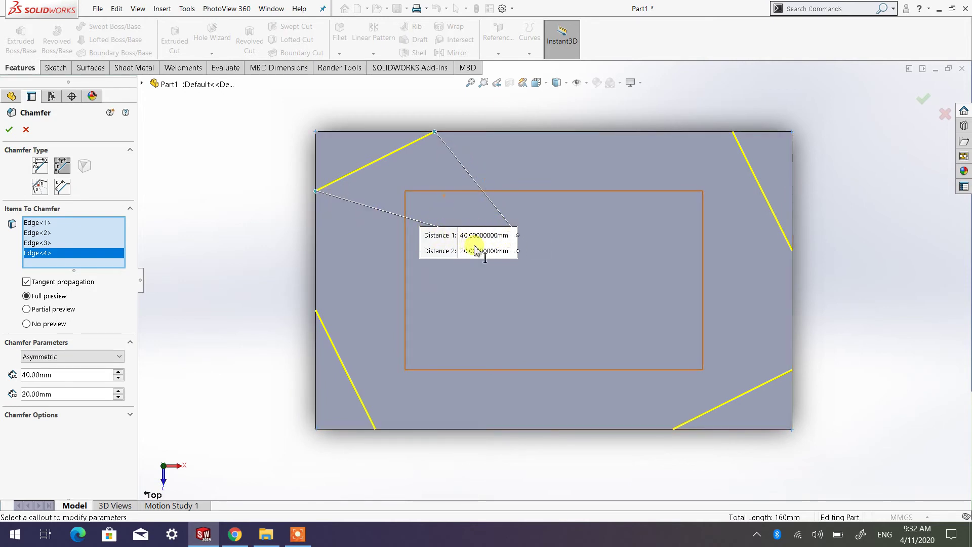
{"action": "mouse_move", "coordinate": [421, 252]}
{"action": "left_mouse_down"}
{"action": "mouse_move", "coordinate": [226, 271]}
{"action": "mouse_move", "coordinate": [196, 250]}
{"action": "left_mouse_up"}
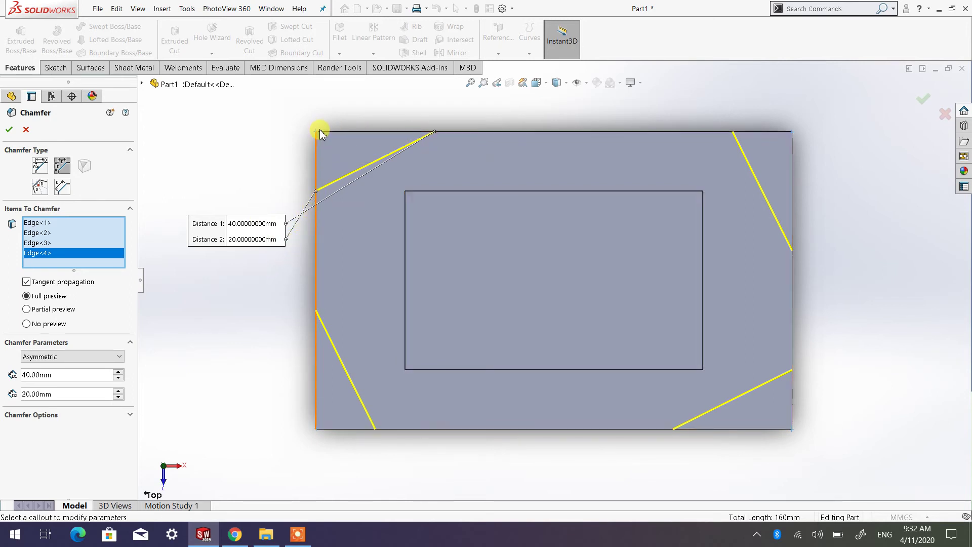
Set the asymmetric chamfer distances to 40 mm and 30 mm on the callout
{"action": "left_click_drag", "start_coordinate": [60, 374], "coordinate": [23, 373]}
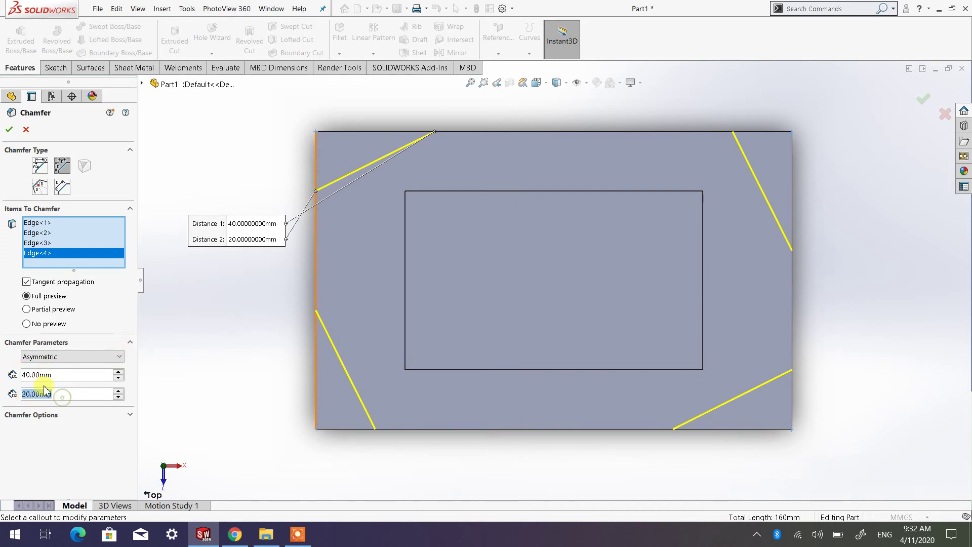
{"action": "left_click", "coordinate": [251, 225]}
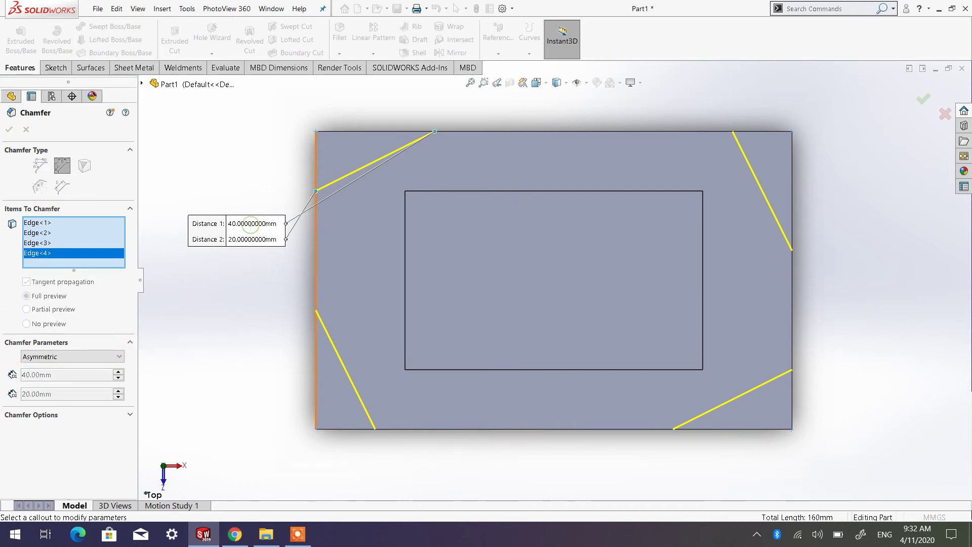
{"action": "key", "text": "Return"}
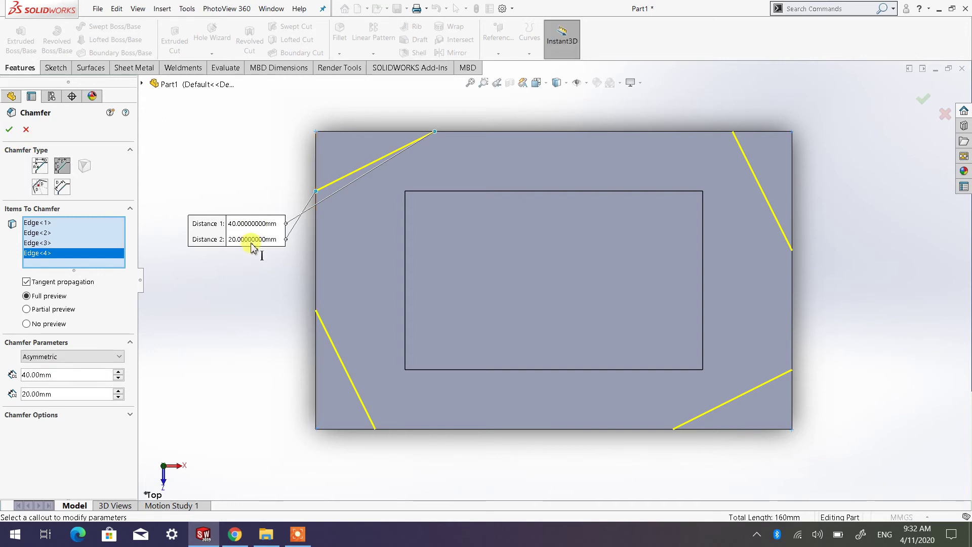
{"action": "left_click", "coordinate": [249, 240]}
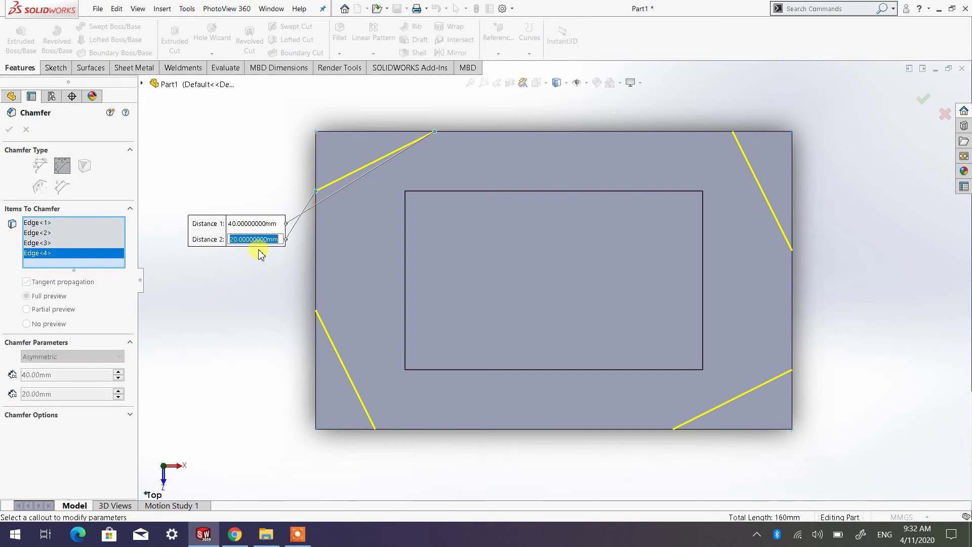
{"action": "type", "text": "30"}
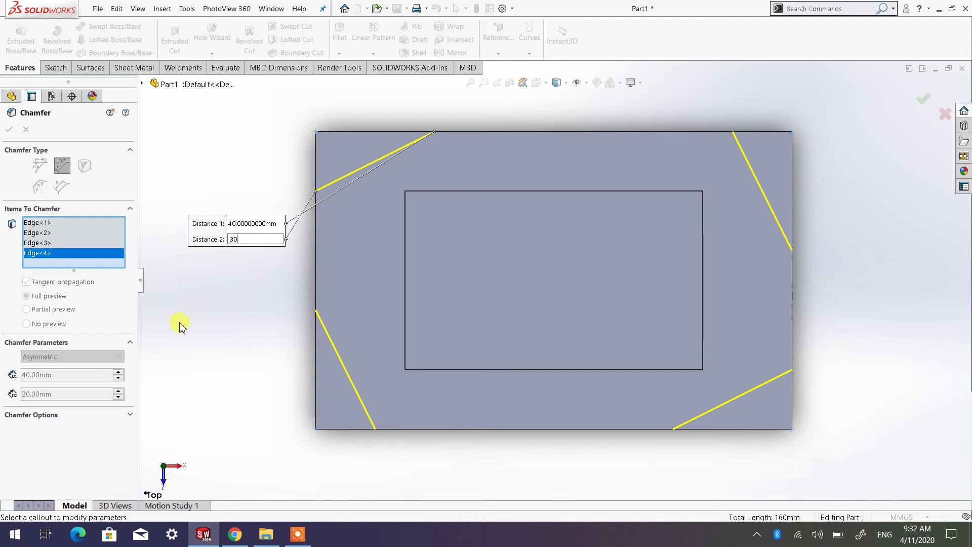
{"action": "key", "text": "Return"}
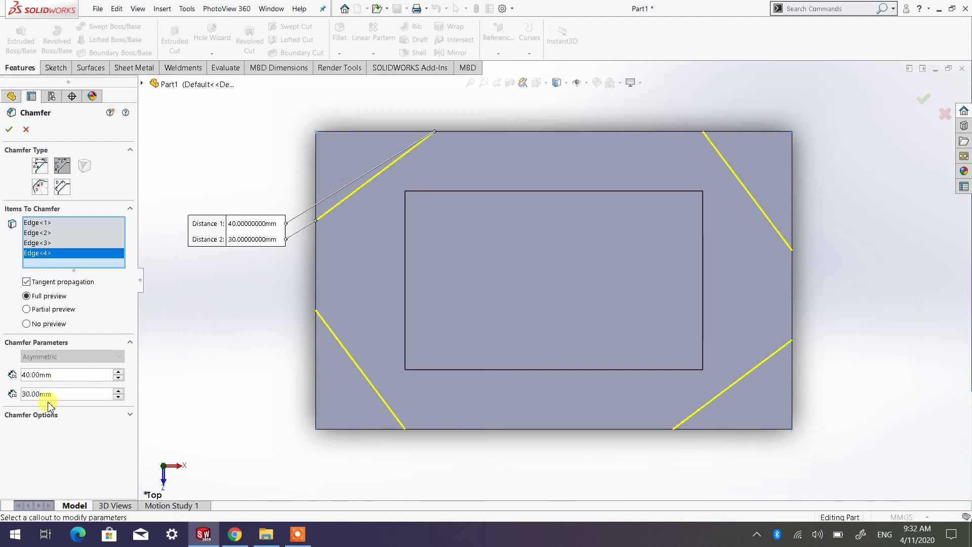
{"action": "left_click_drag", "start_coordinate": [58, 393], "coordinate": [11, 394]}
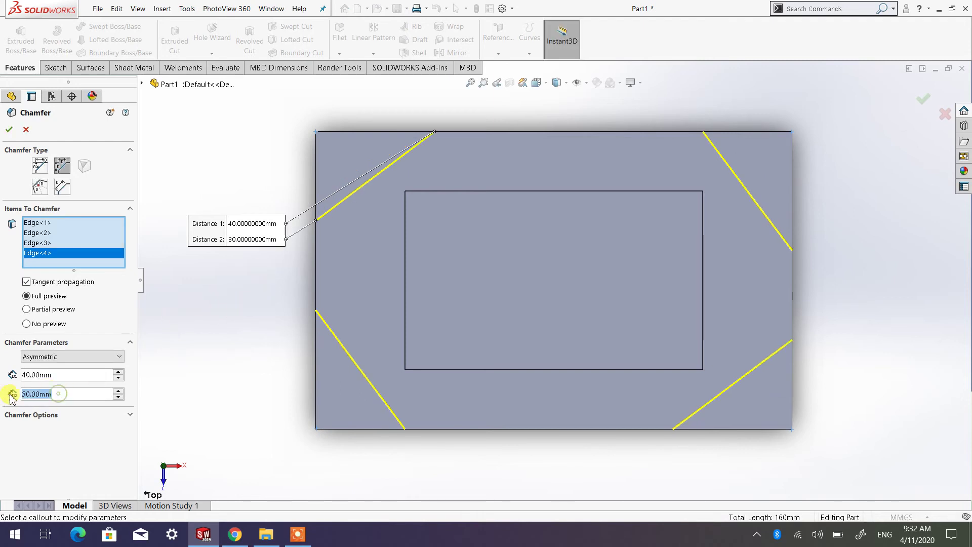
{"action": "left_click", "coordinate": [199, 335]}
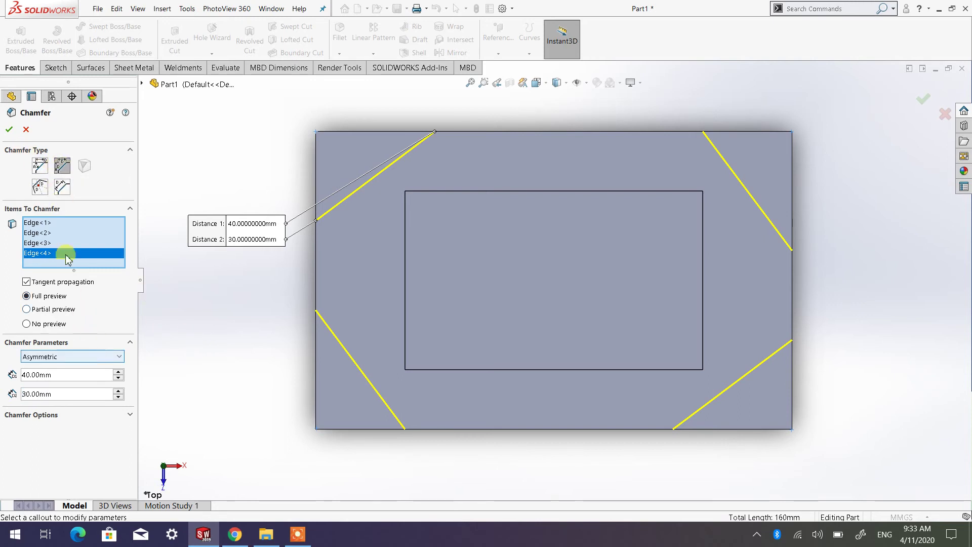
Set the chamfer back to Symmetric and cancel it unapplied
{"action": "left_click", "coordinate": [114, 356]}
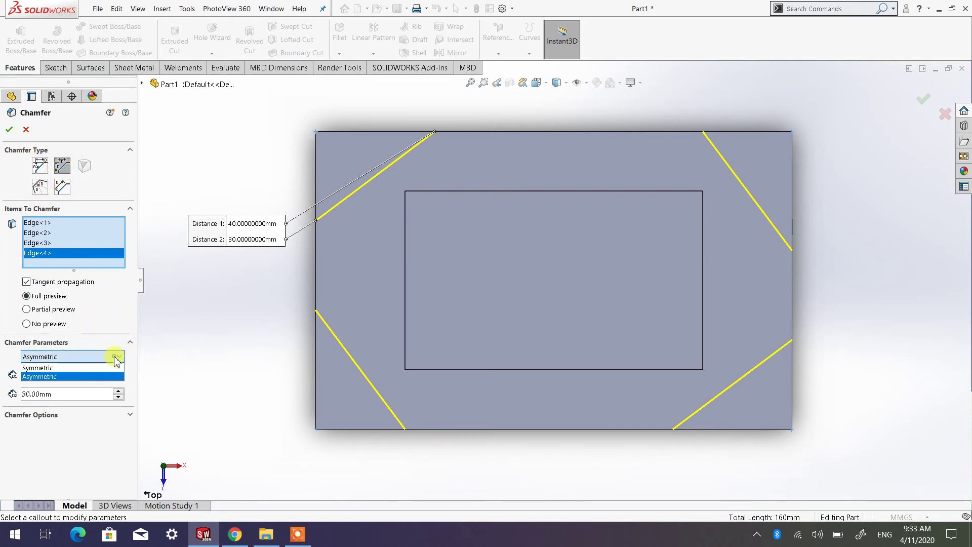
{"action": "left_click", "coordinate": [86, 368]}
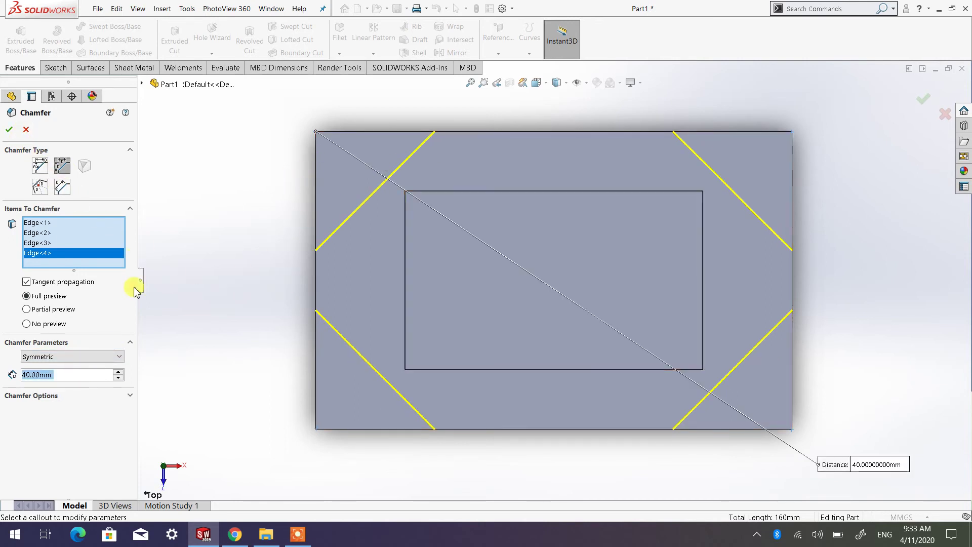
{"action": "left_click", "coordinate": [26, 130]}
Show the block in isometric view and start a new chamfer
{"action": "mouse_move", "coordinate": [495, 228]}
{"action": "middle_mouse_down"}
{"action": "mouse_move", "coordinate": [501, 286]}
{"action": "mouse_move", "coordinate": [505, 147]}
{"action": "middle_mouse_up"}
{"action": "left_click", "coordinate": [536, 82]}
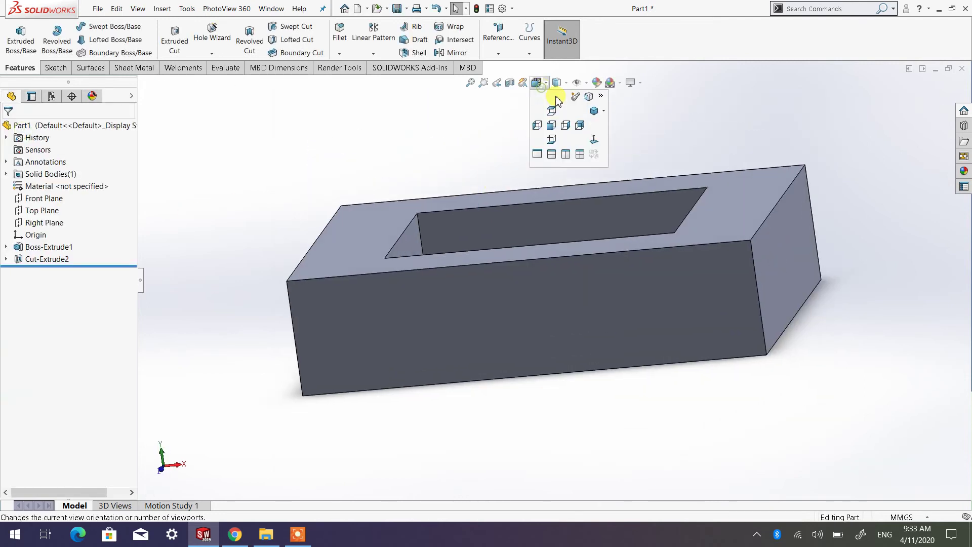
{"action": "left_click", "coordinate": [604, 112]}
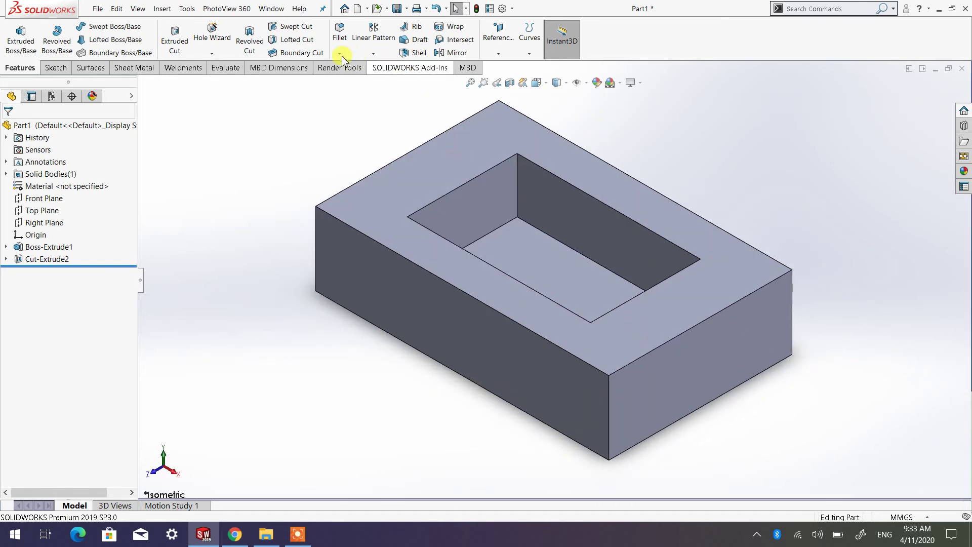
{"action": "left_click", "coordinate": [339, 53]}
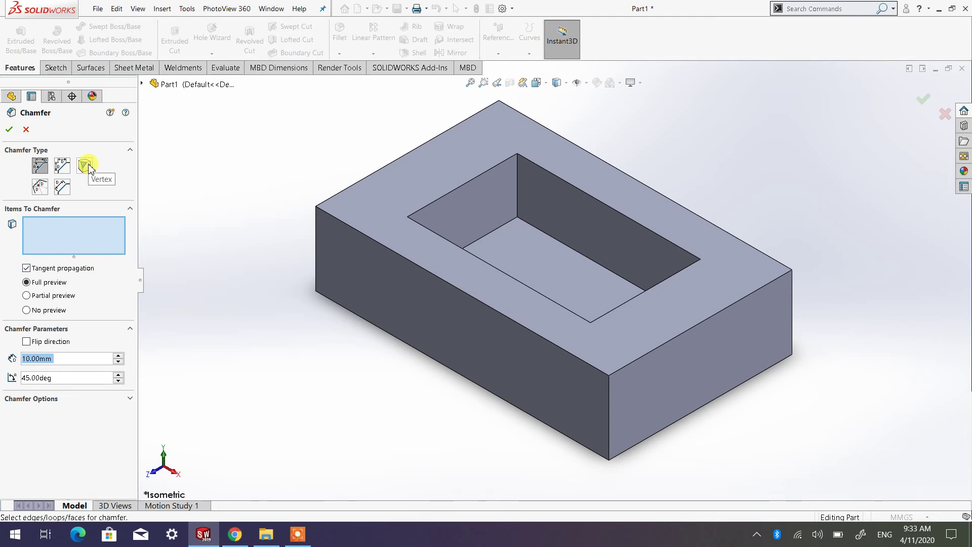
Make the new chamfer a Vertex chamfer on the block's front top corner, previewing 40, 30 and 20 mm
{"action": "left_click", "coordinate": [85, 166]}
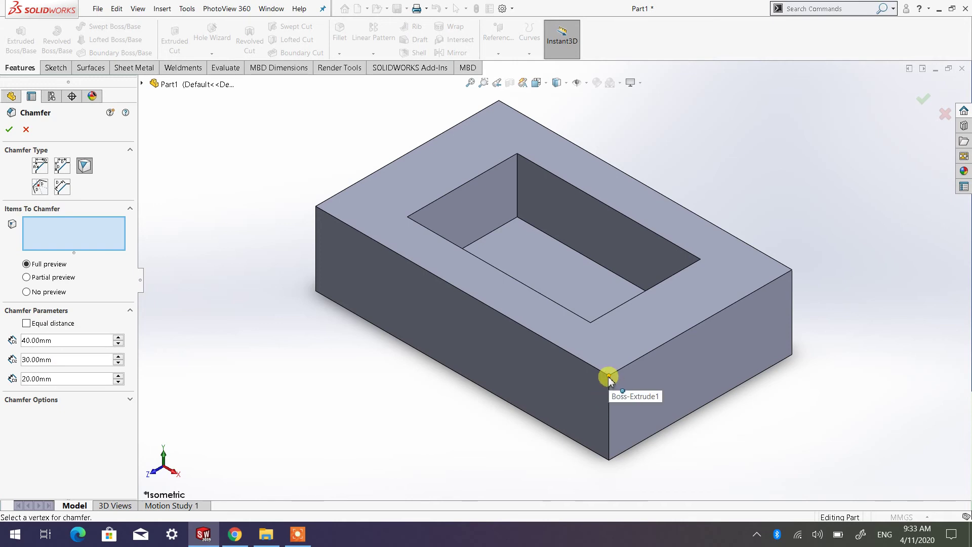
{"action": "left_click", "coordinate": [58, 232]}
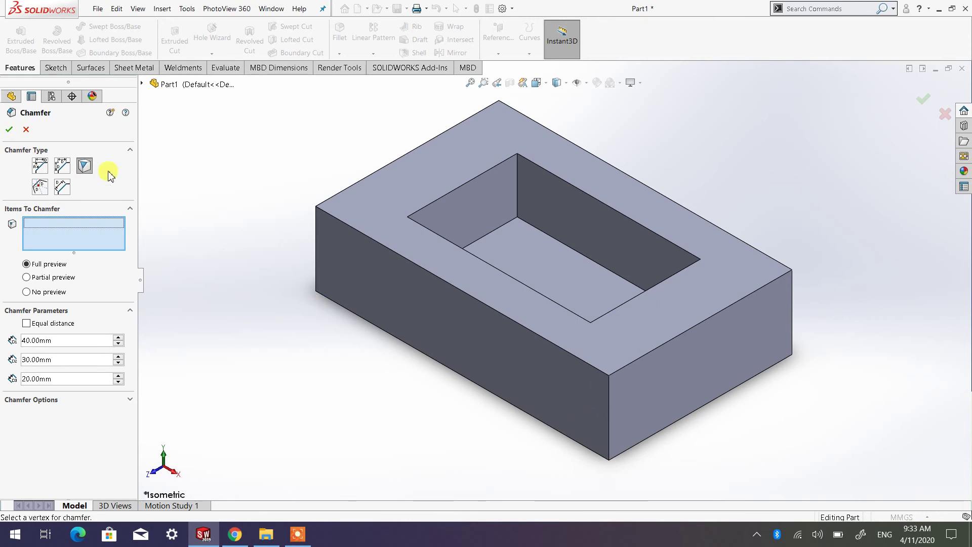
{"action": "left_click", "coordinate": [609, 377]}
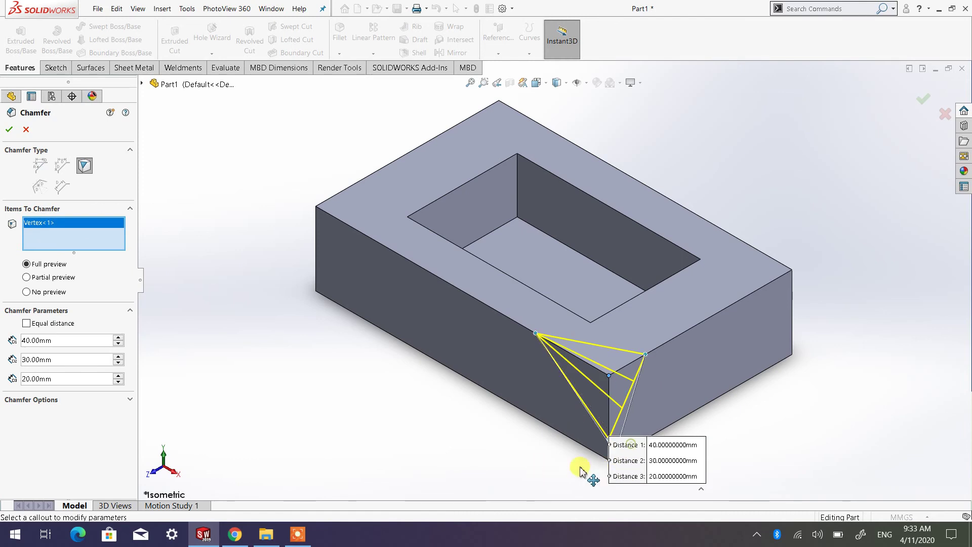
Enter vertex chamfer distances D1 20 mm, D2 35 mm and D3 50 mm
{"action": "mouse_move", "coordinate": [580, 469]}
{"action": "left_mouse_down"}
{"action": "mouse_move", "coordinate": [462, 460]}
{"action": "mouse_move", "coordinate": [397, 441]}
{"action": "left_mouse_up"}
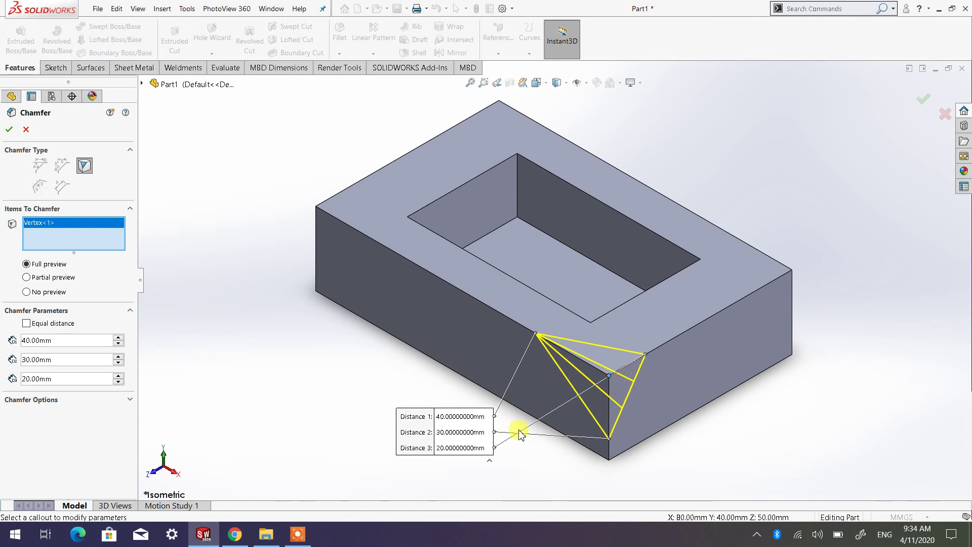
{"action": "double_click", "coordinate": [67, 343]}
{"action": "type", "text": "2"}
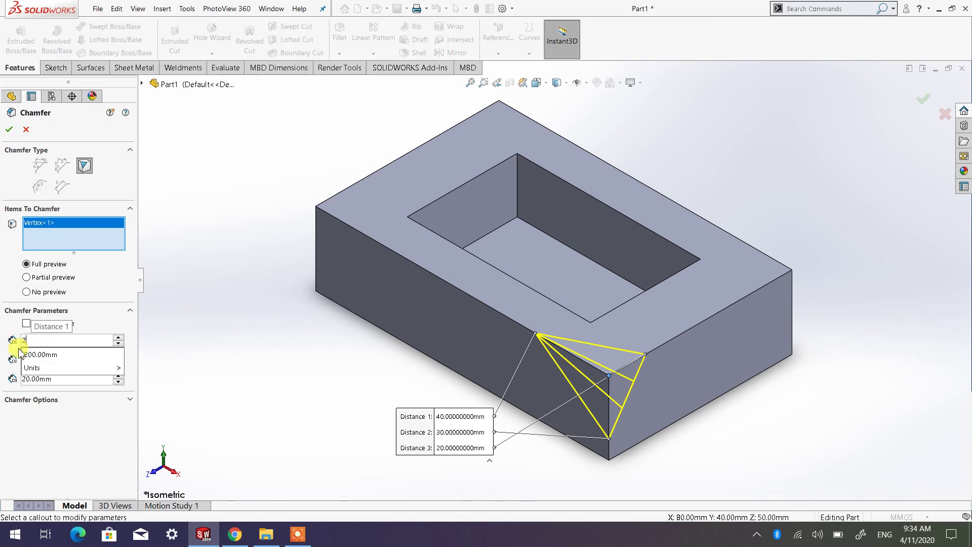
{"action": "type", "text": "0"}
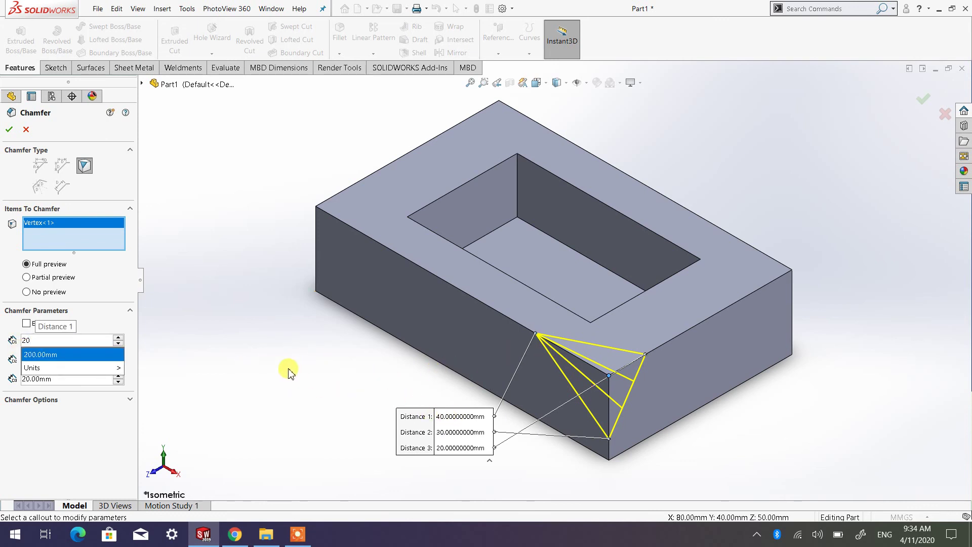
{"action": "key", "text": "Return"}
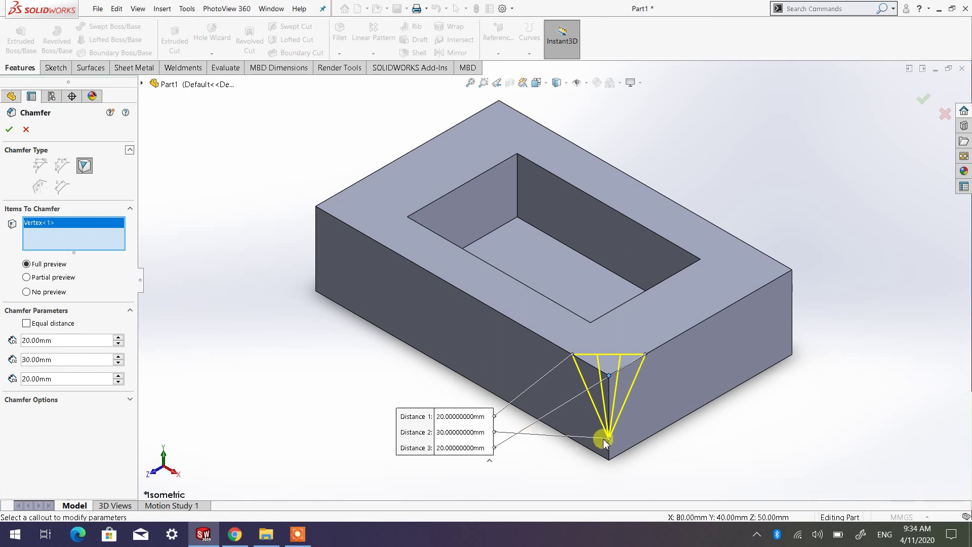
{"action": "double_click", "coordinate": [62, 360]}
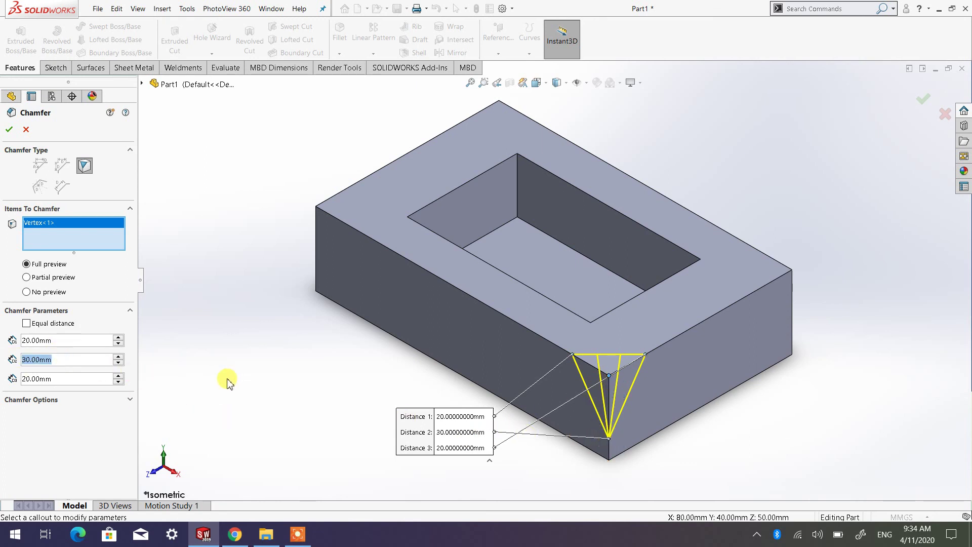
{"action": "type", "text": "35"}
{"action": "key", "text": "Return"}
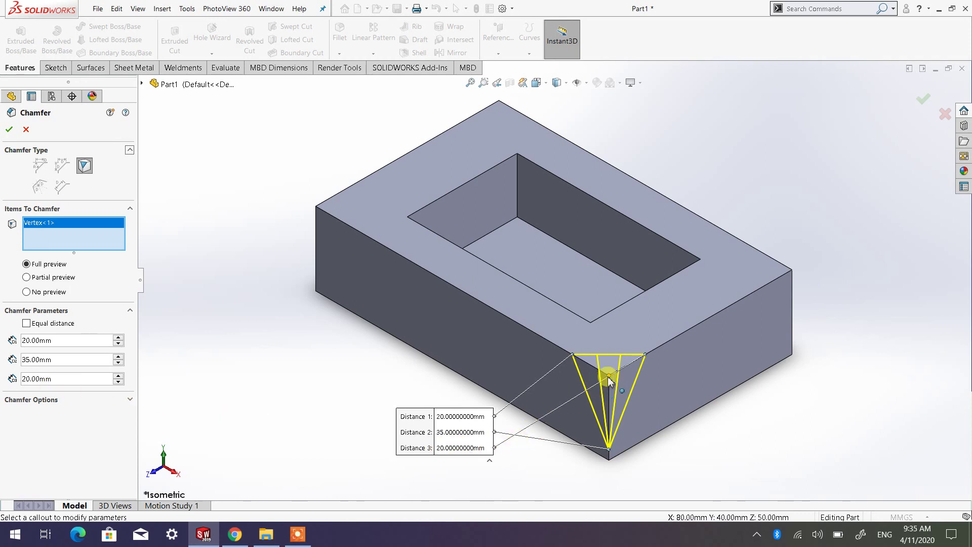
{"action": "double_click", "coordinate": [68, 378]}
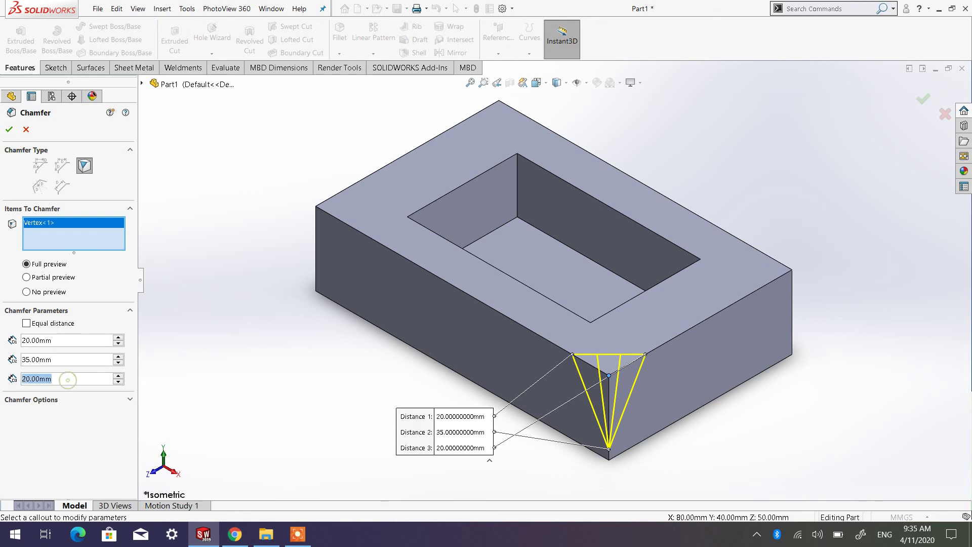
{"action": "type", "text": "50"}
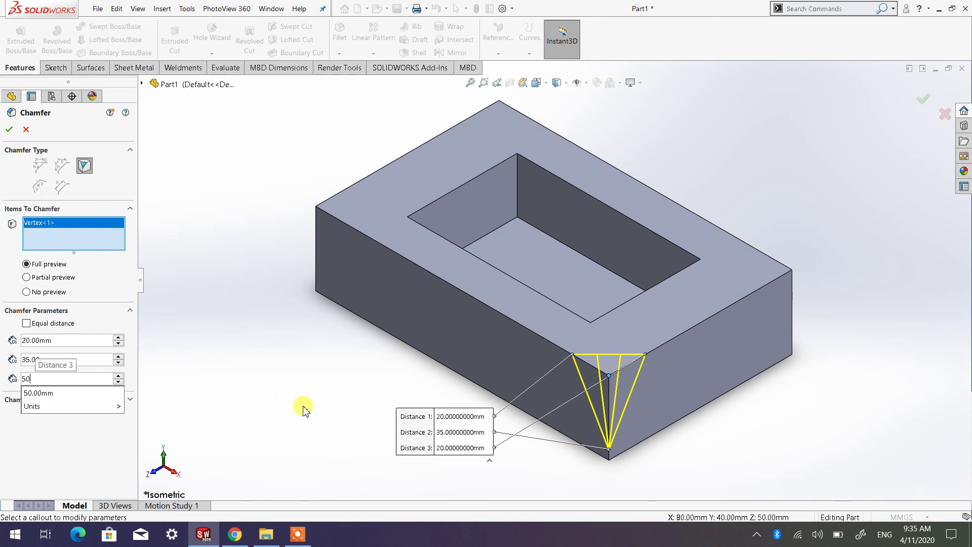
{"action": "key", "text": "Return"}
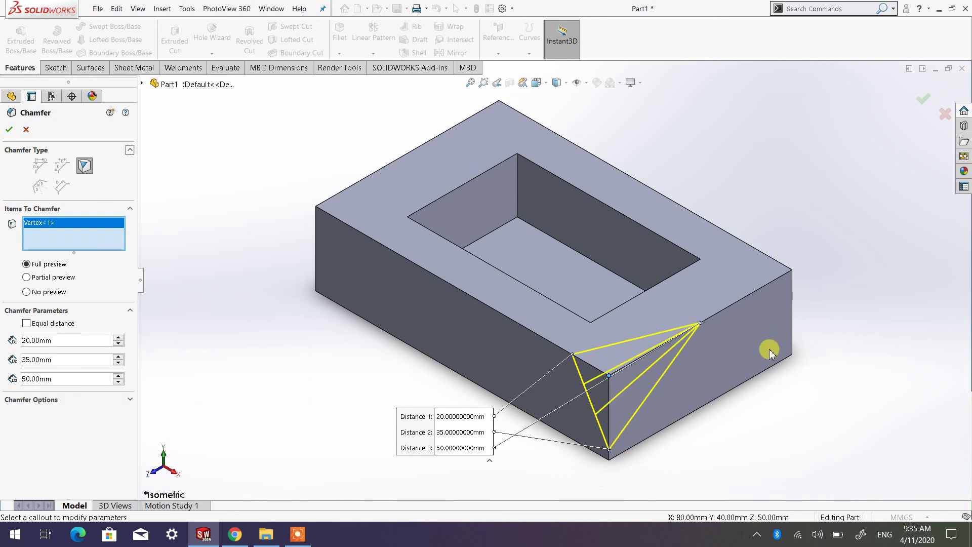
Create Chamfer6 and zoom in to inspect the cut front top corner
{"action": "left_click", "coordinate": [9, 129]}
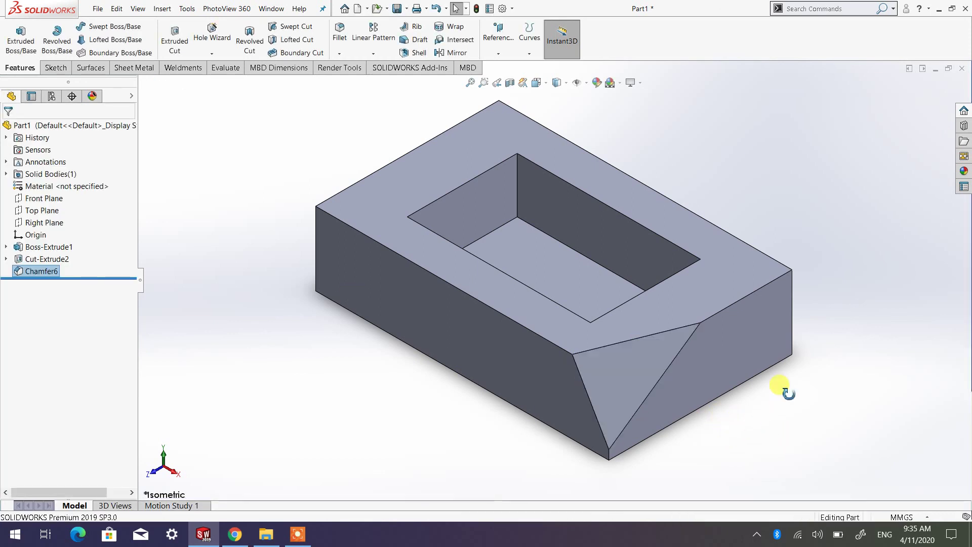
{"action": "mouse_move", "coordinate": [781, 390]}
{"action": "middle_mouse_down"}
{"action": "mouse_move", "coordinate": [790, 391]}
{"action": "mouse_move", "coordinate": [764, 442]}
{"action": "mouse_move", "coordinate": [723, 438]}
{"action": "mouse_move", "coordinate": [723, 425]}
{"action": "mouse_move", "coordinate": [699, 415]}
{"action": "middle_mouse_up"}
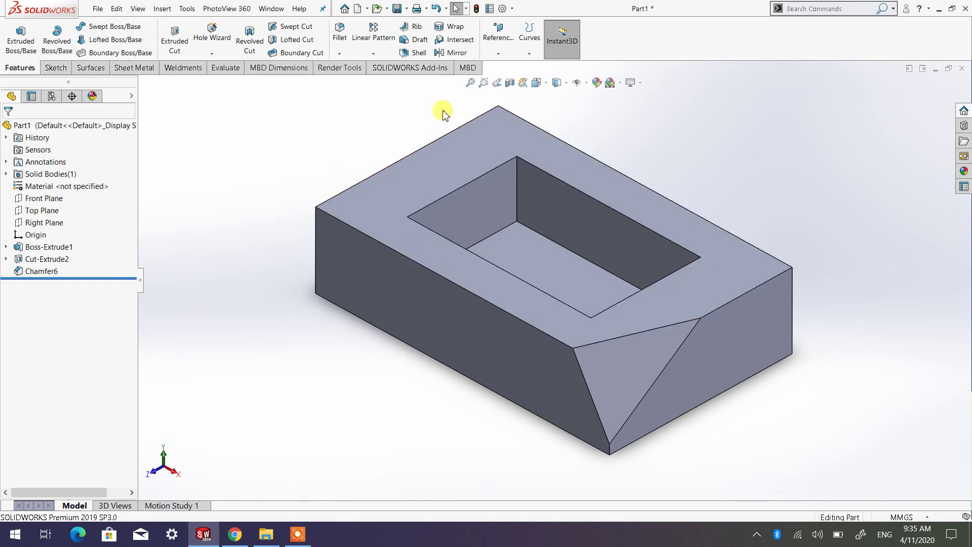
{"action": "key", "text": "f"}
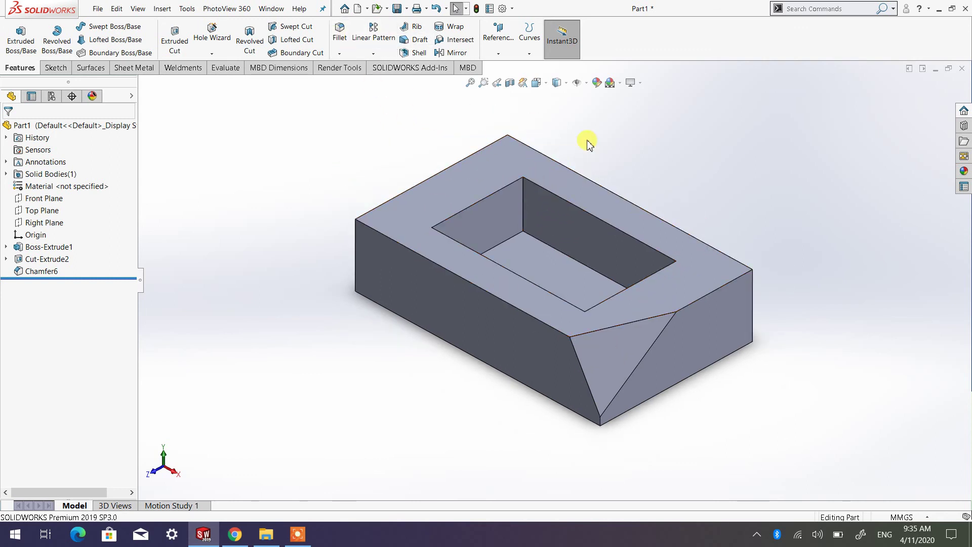
{"action": "scroll", "coordinate": [590, 155], "scroll_direction": "down", "scroll_amount": 1}
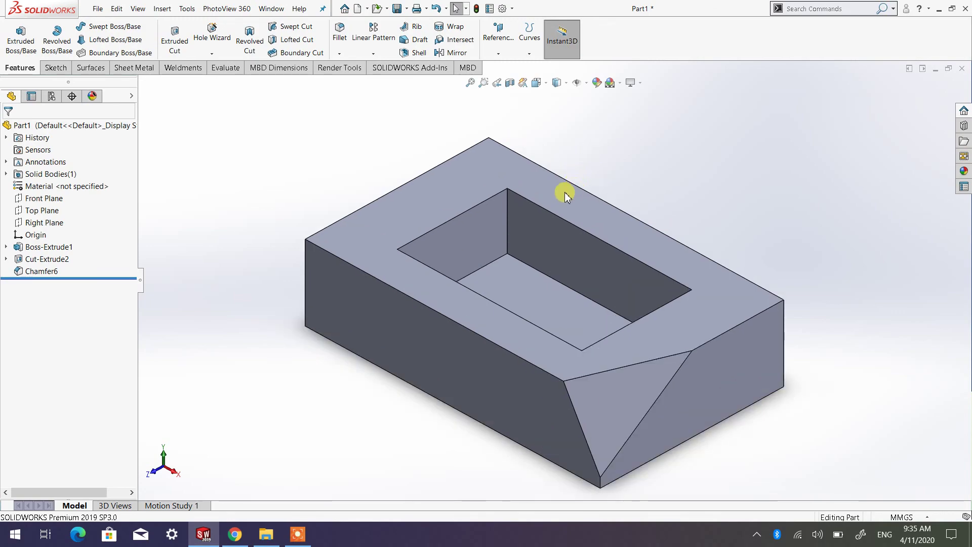